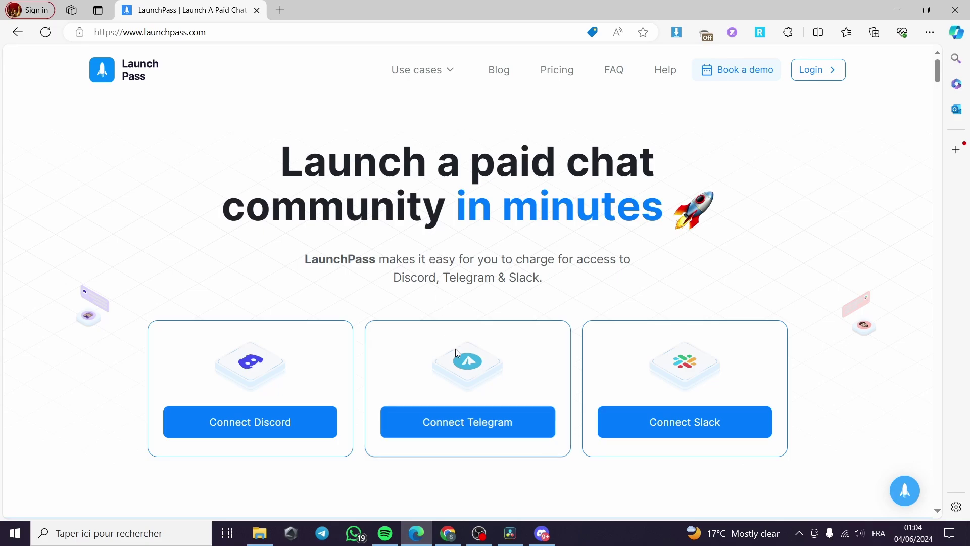
Step: Bring the Discord desktop app in front of the LaunchPass home page
click(546, 535)
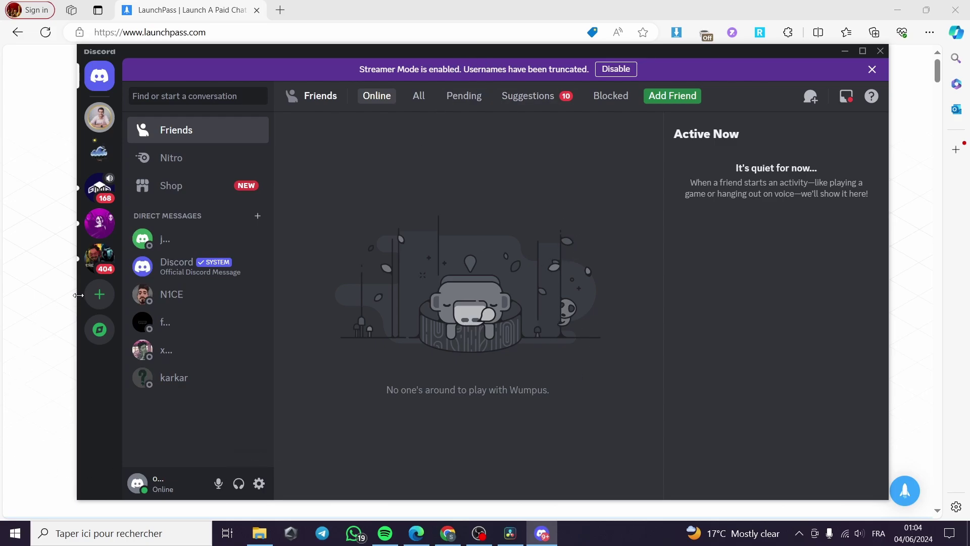
Step: Start a new Discord server built from scratch for a club or community
click(95, 302)
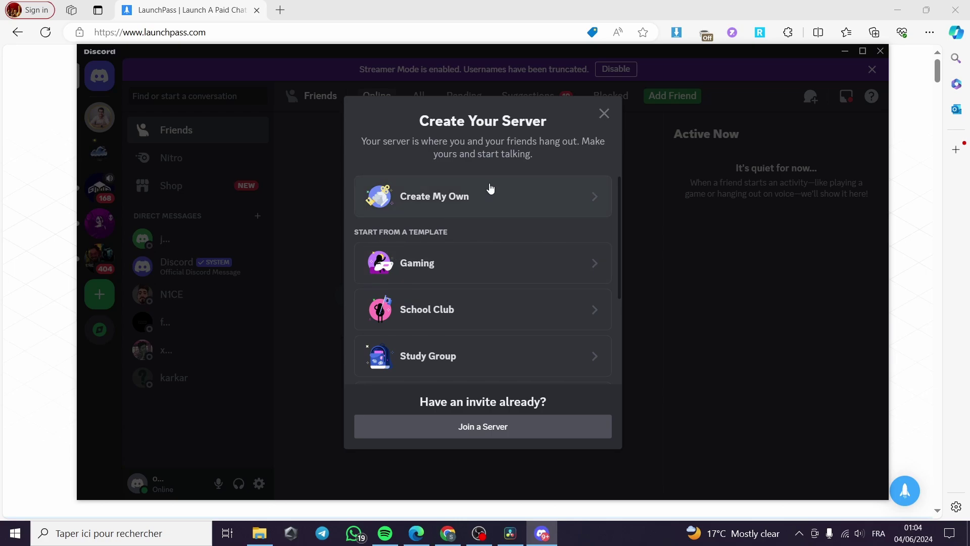
click(551, 204)
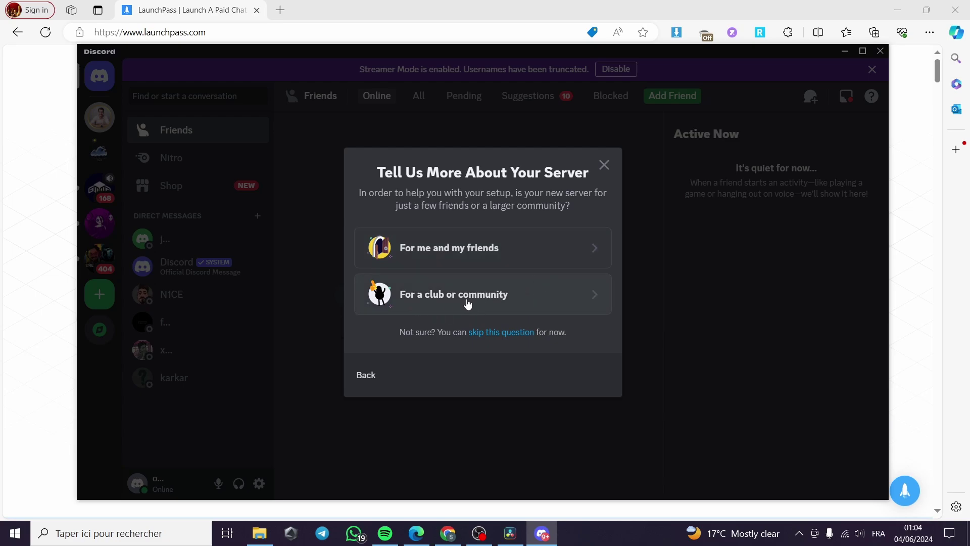
click(509, 304)
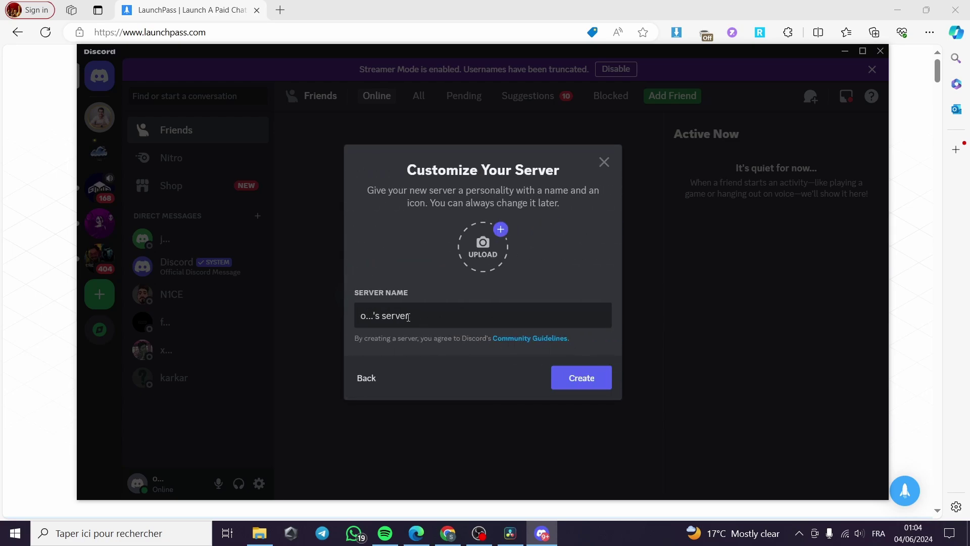
Step: Replace the default server name with 'Geeks server'
drag(409, 317, 358, 317)
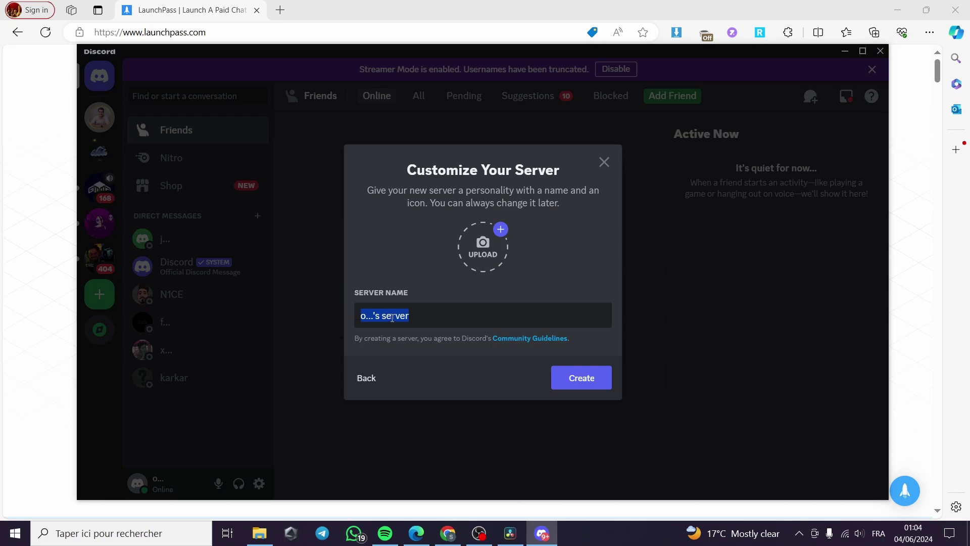
key(End)
drag(407, 317, 359, 317)
key(BackSpace)
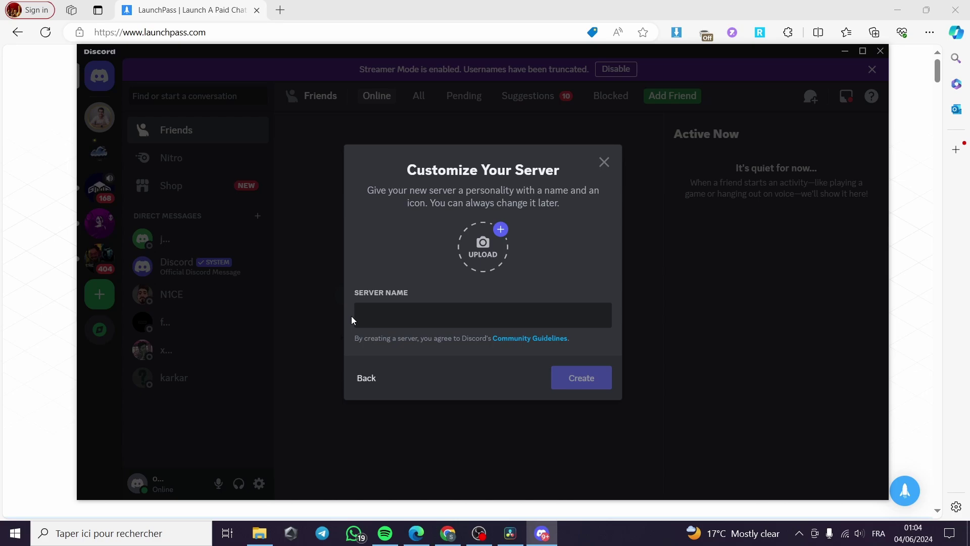
text(Gigs)
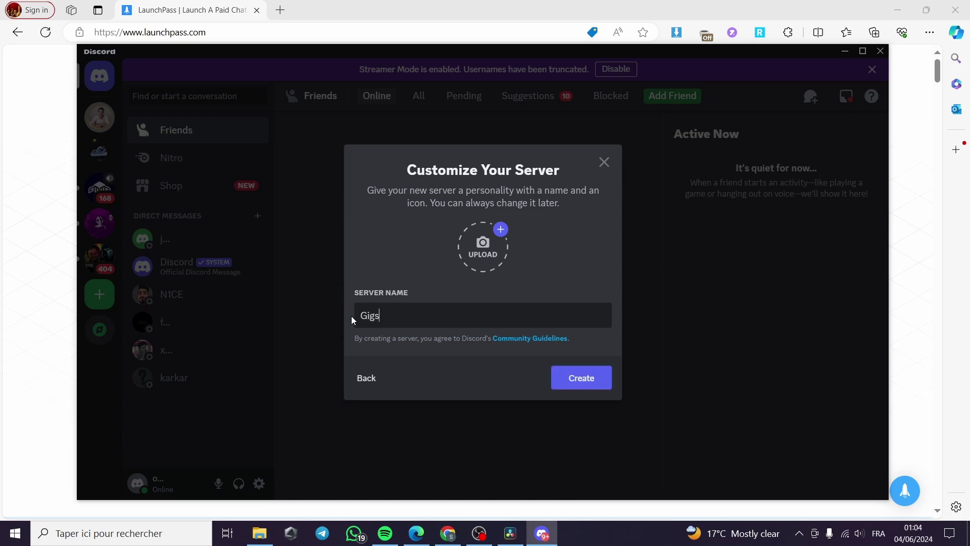
text( of)
key(BackSpace)
key(BackSpace)
text(eks server)
Step: Set the 'logoo' image from Downloads as the server icon
click(497, 250)
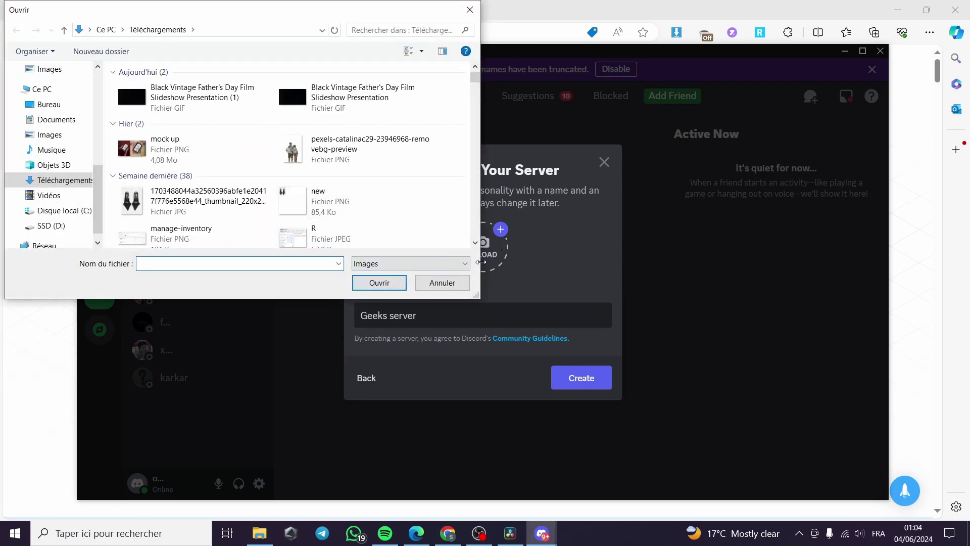
scroll(300, 194, down, 5)
scroll(301, 194, down, 9)
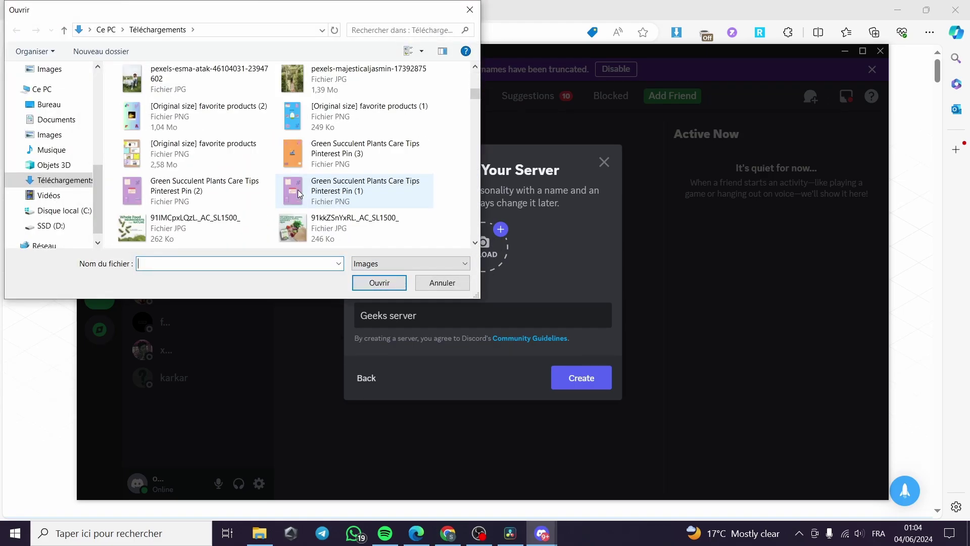
scroll(331, 197, down, 8)
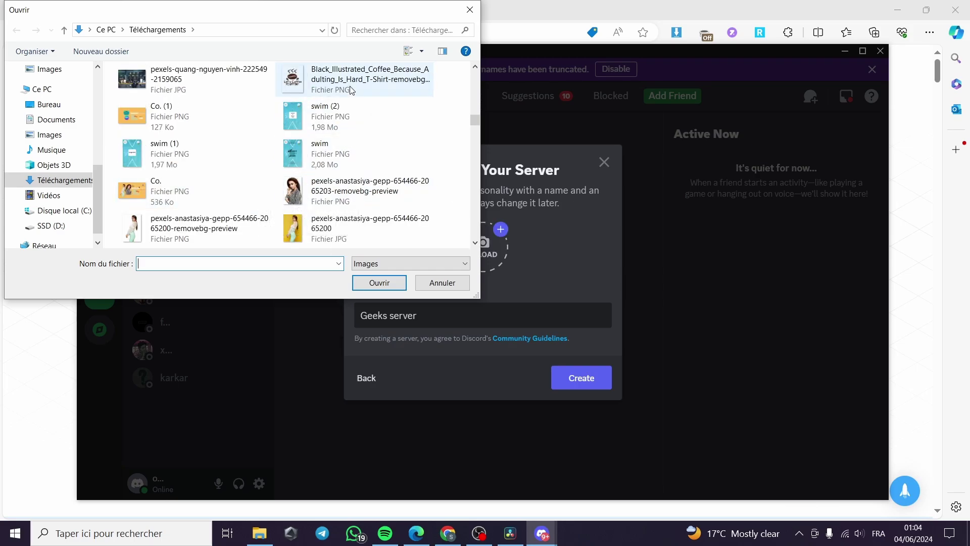
scroll(347, 115, down, 8)
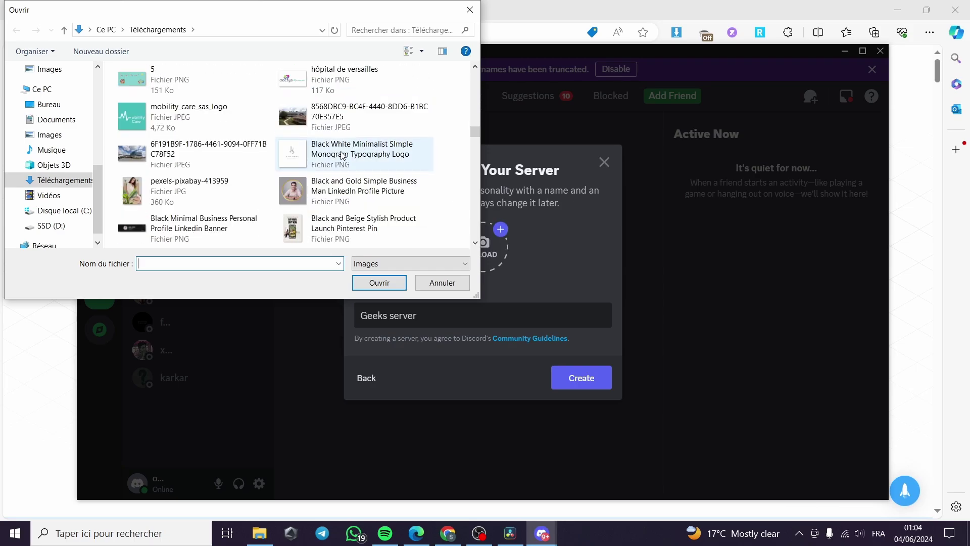
scroll(342, 155, down, 5)
scroll(335, 163, down, 2)
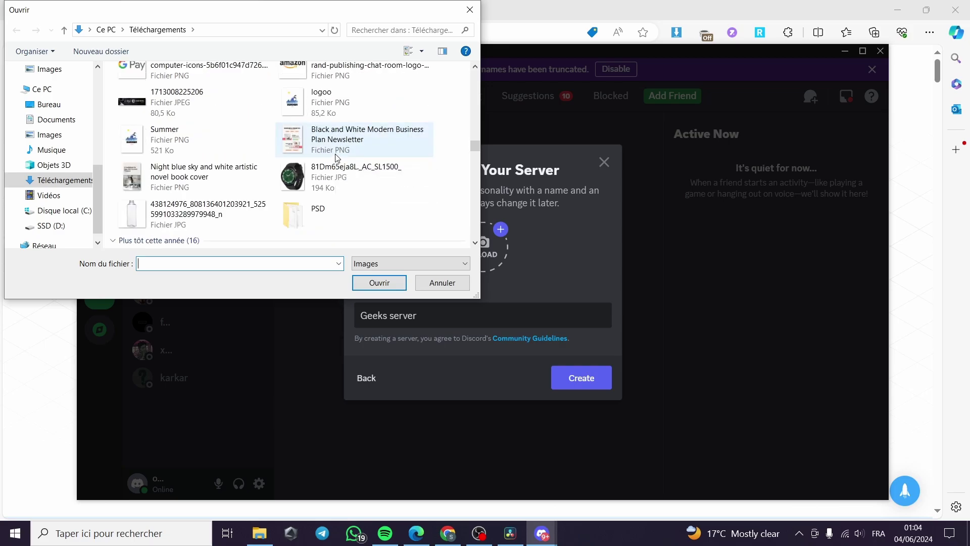
scroll(326, 170, up, 2)
click(329, 191)
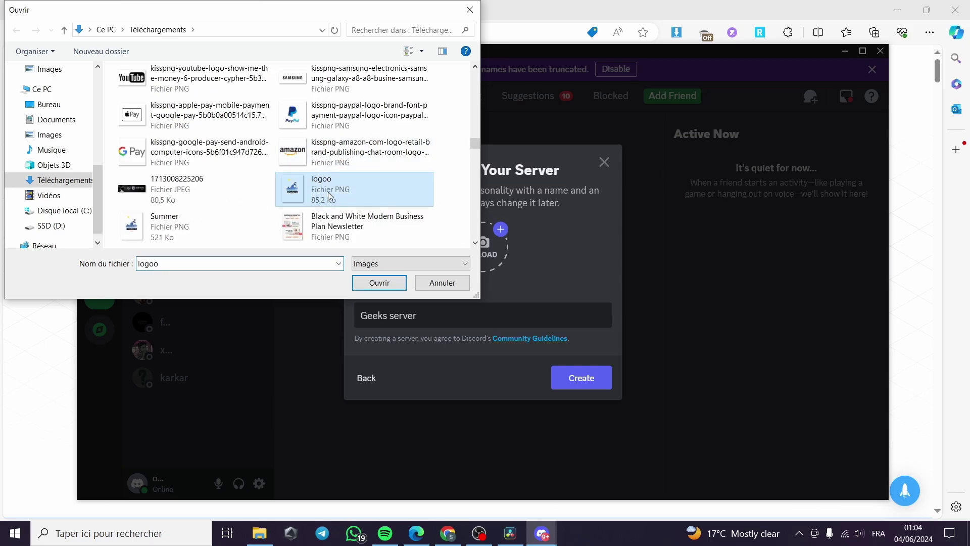
click(380, 282)
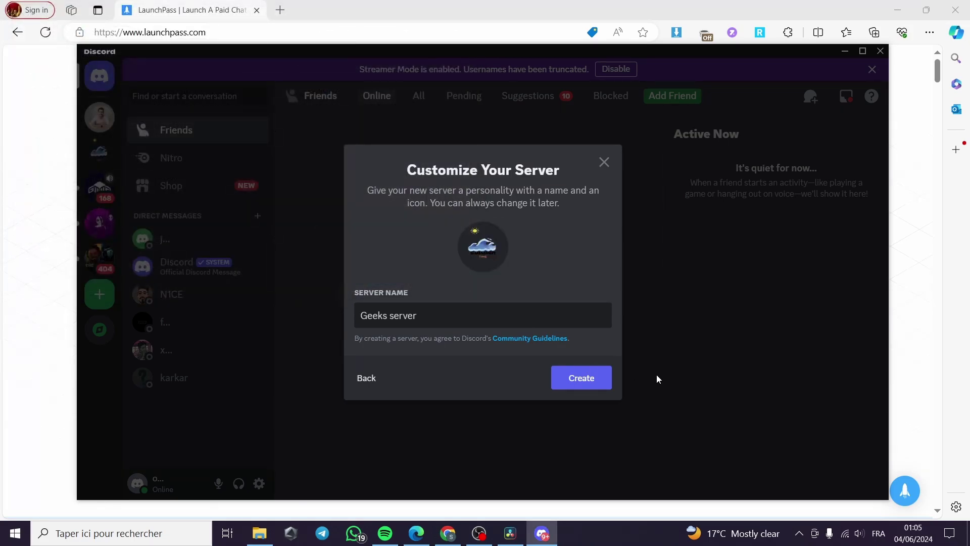
Step: Create Geeks server, then return to the LaunchPass page in the browser
click(587, 385)
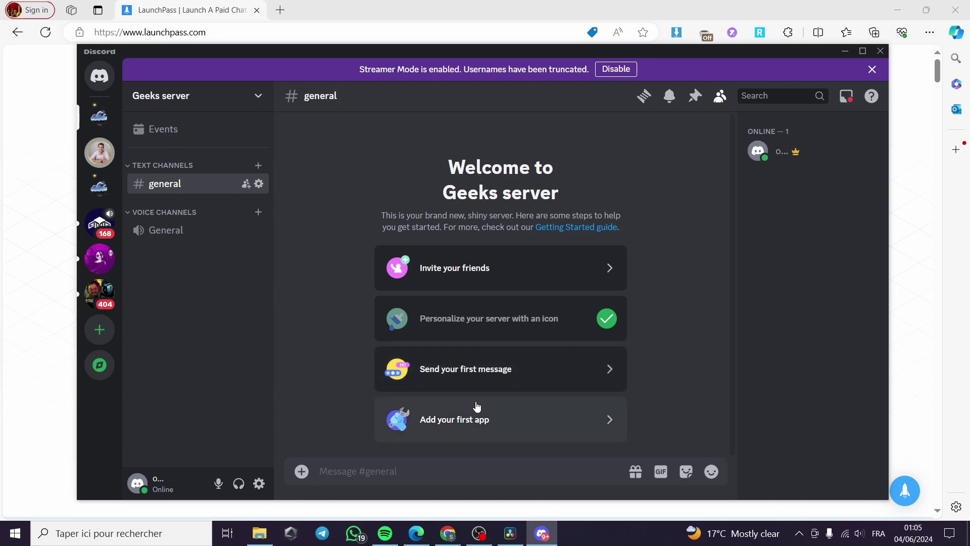
click(58, 235)
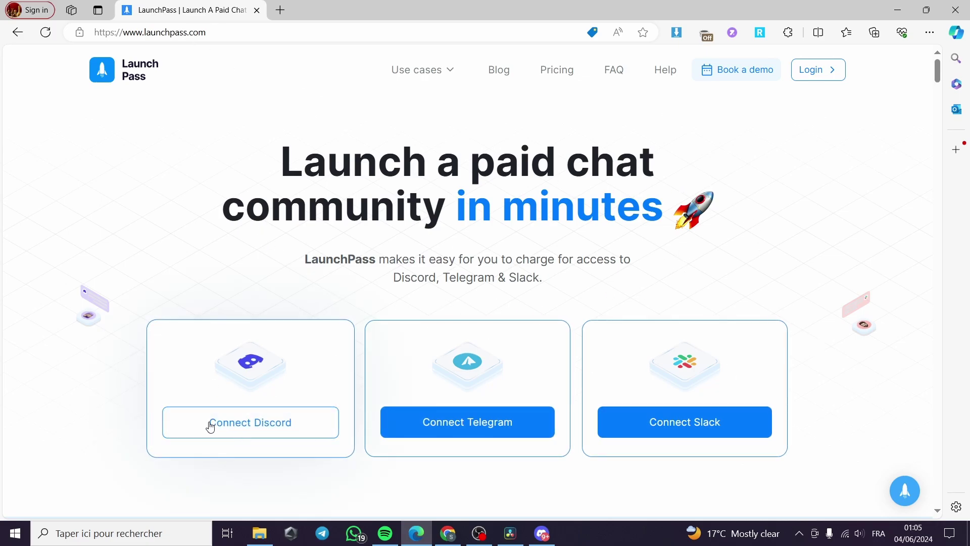
Step: Connect Discord to LaunchPass and log in with the saved Discord account
click(251, 429)
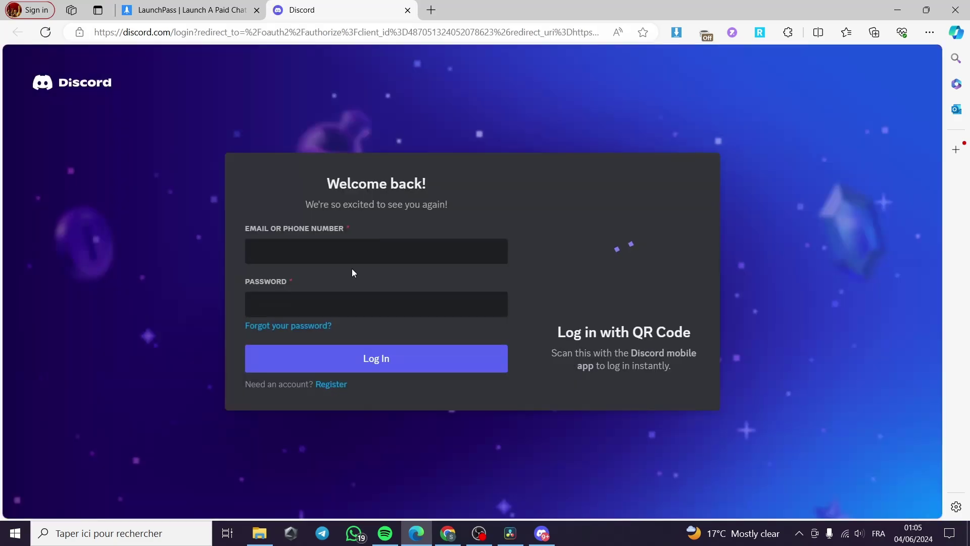
click(279, 252)
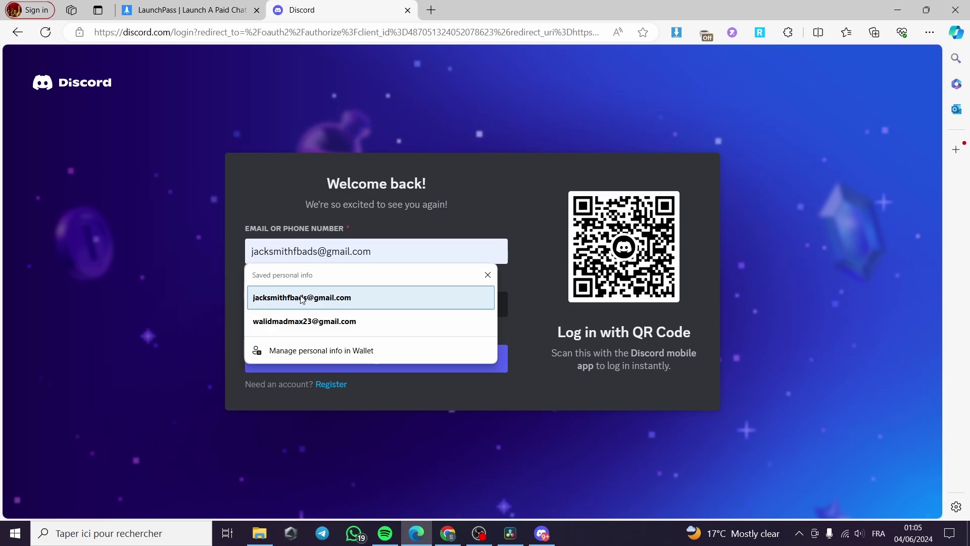
click(190, 234)
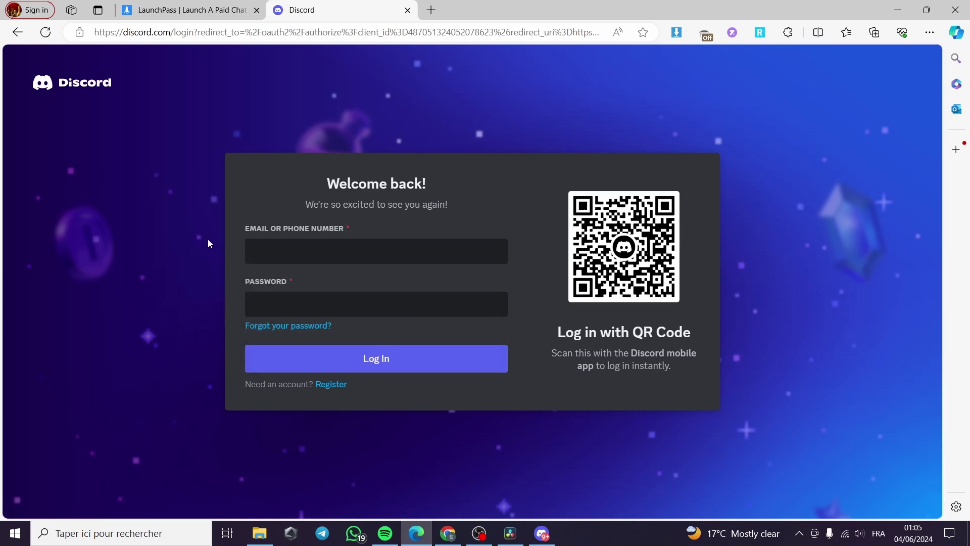
click(381, 356)
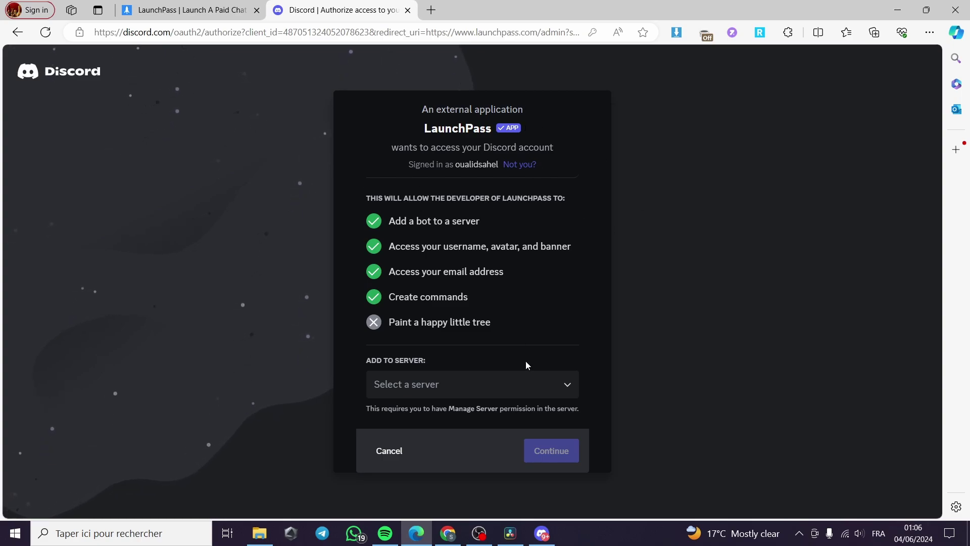
Step: Authorize LaunchPass with administrator access on Geeks server and pass the hCaptcha check
click(535, 386)
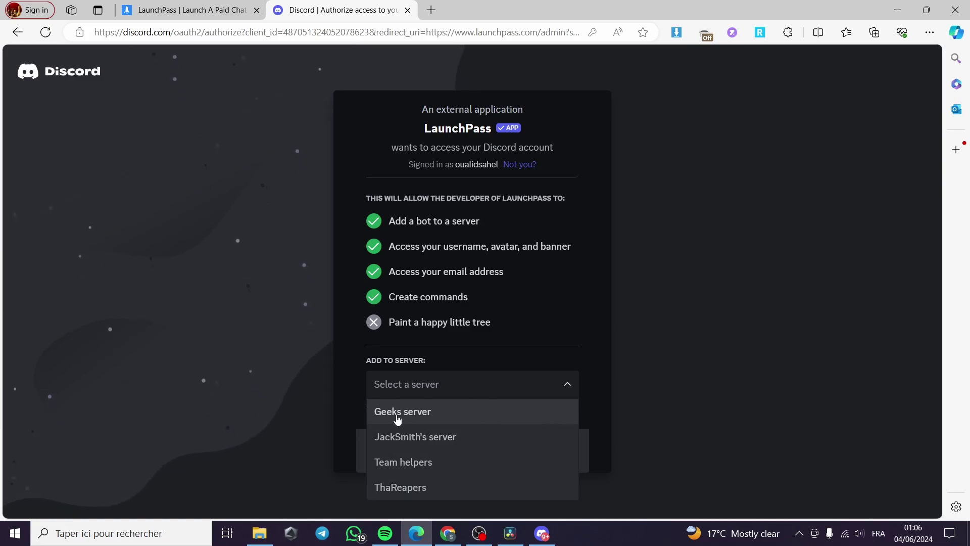
click(435, 418)
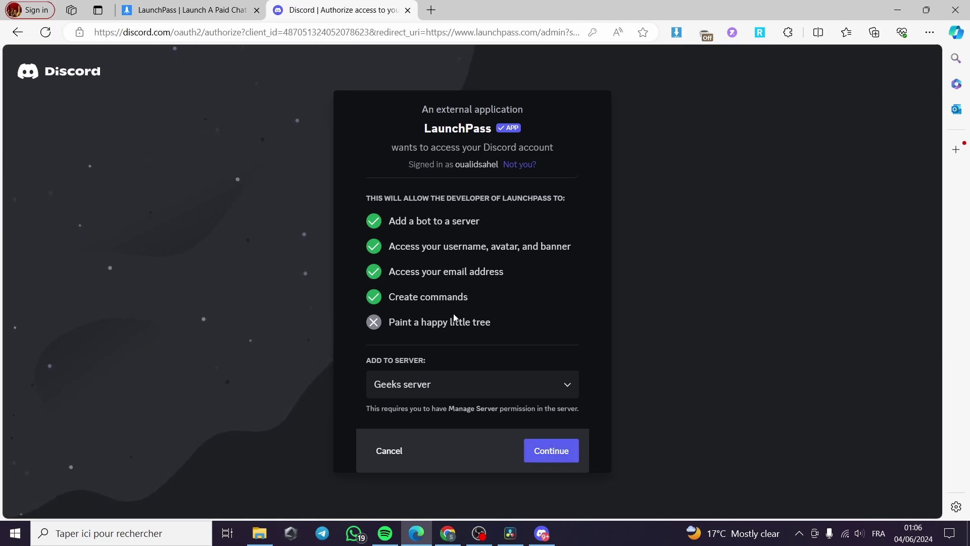
click(554, 459)
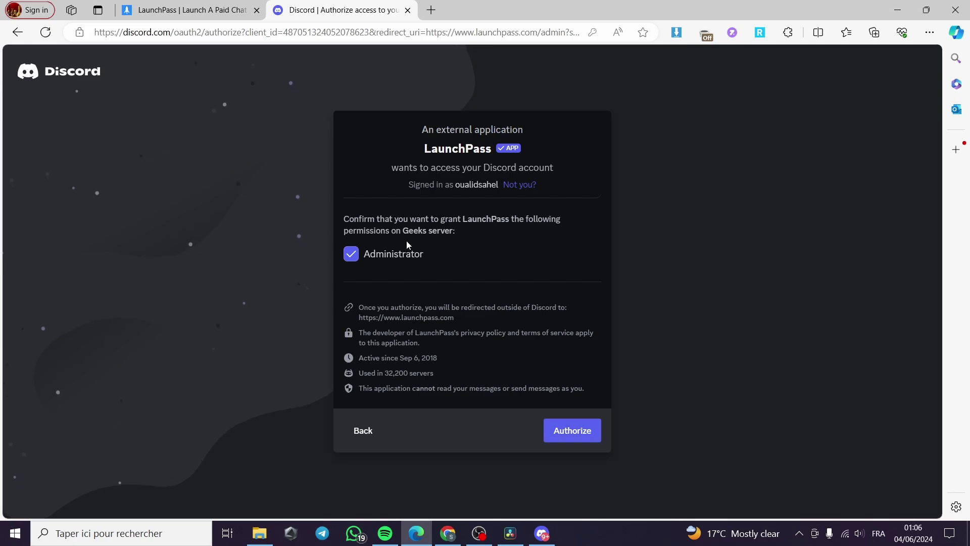
click(583, 436)
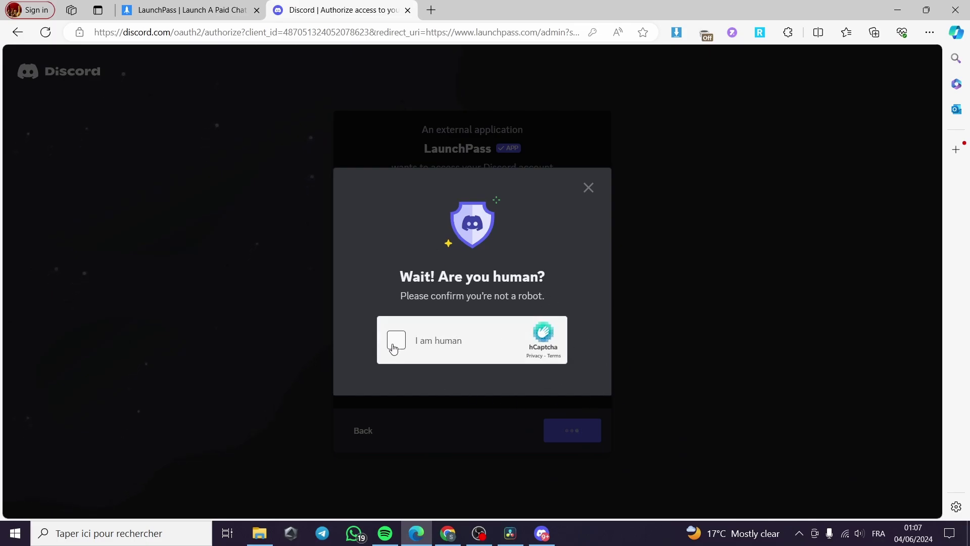
click(394, 340)
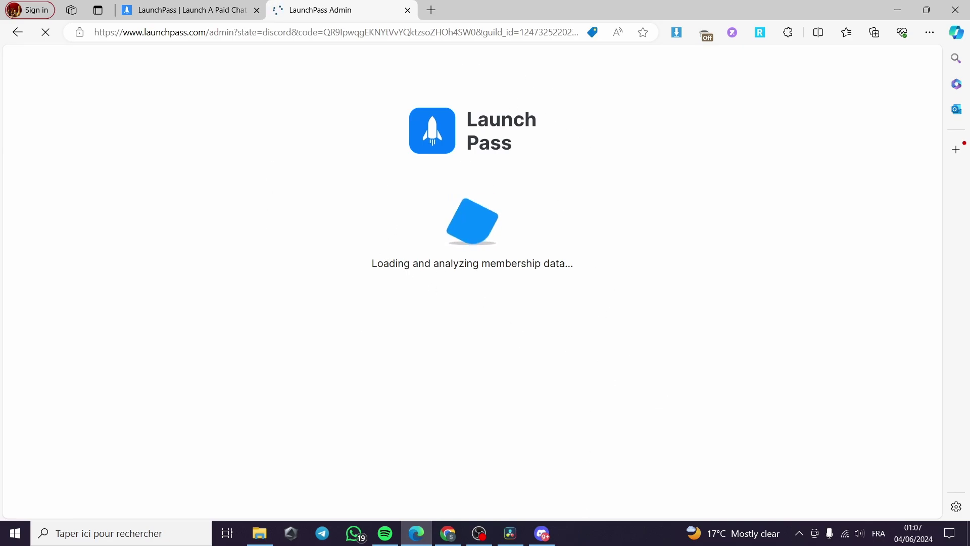
Step: Bring Discord forward and read LaunchPass's welcome direct message
click(544, 534)
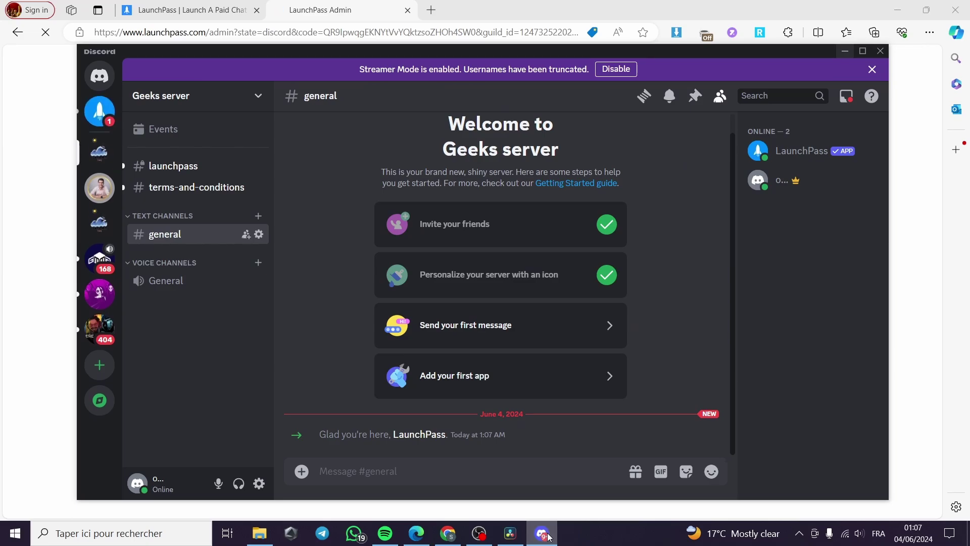
click(543, 534)
click(544, 534)
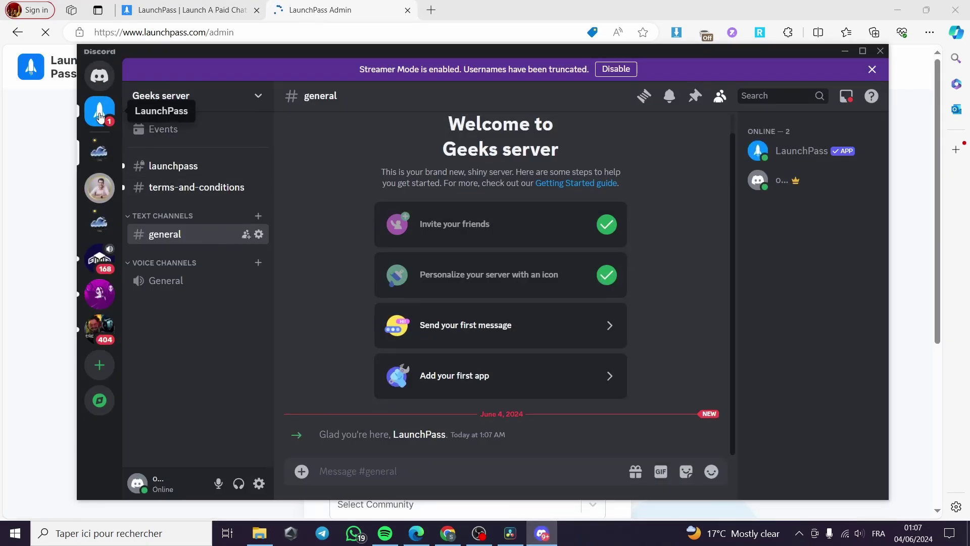
click(100, 117)
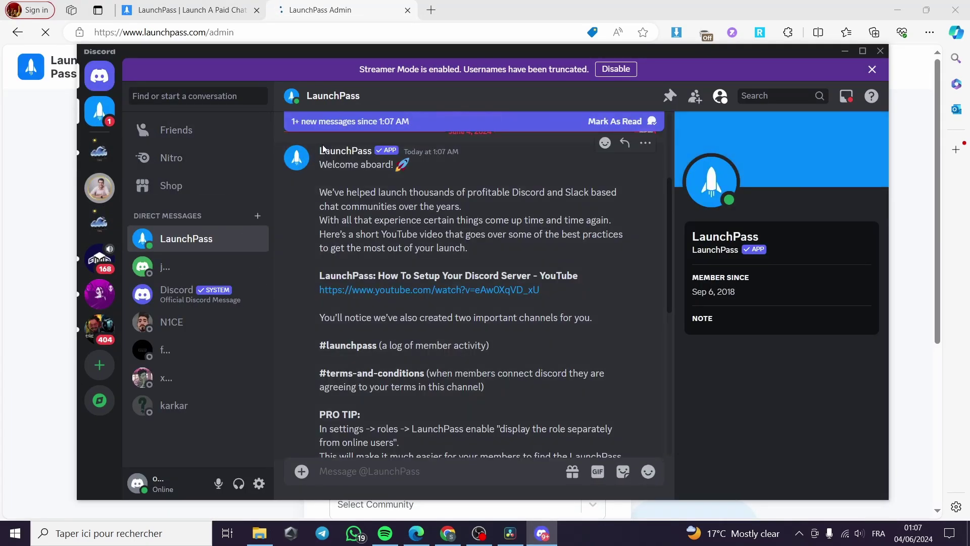
Step: Clear the Account Email and Owner Name fields and refill them from saved autofill details
click(549, 540)
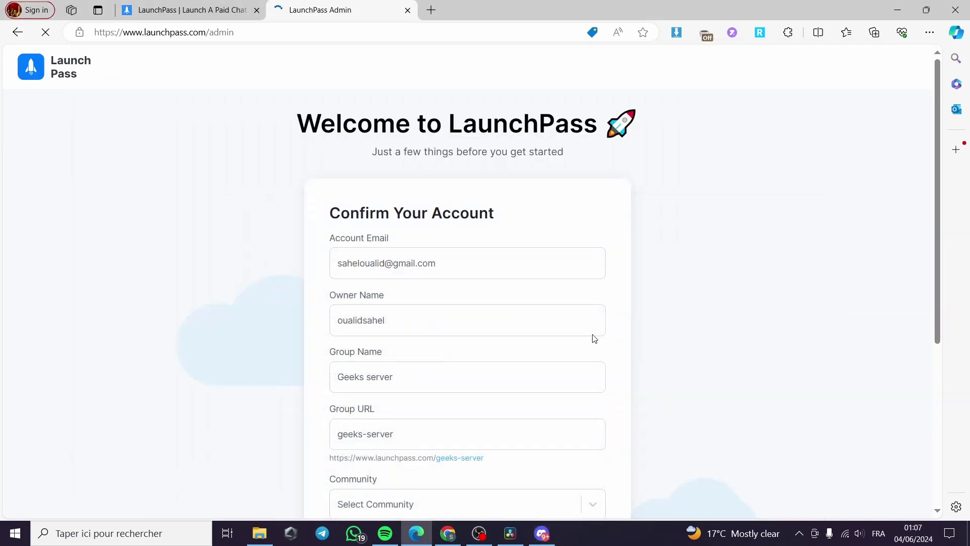
scroll(414, 269, down, 2)
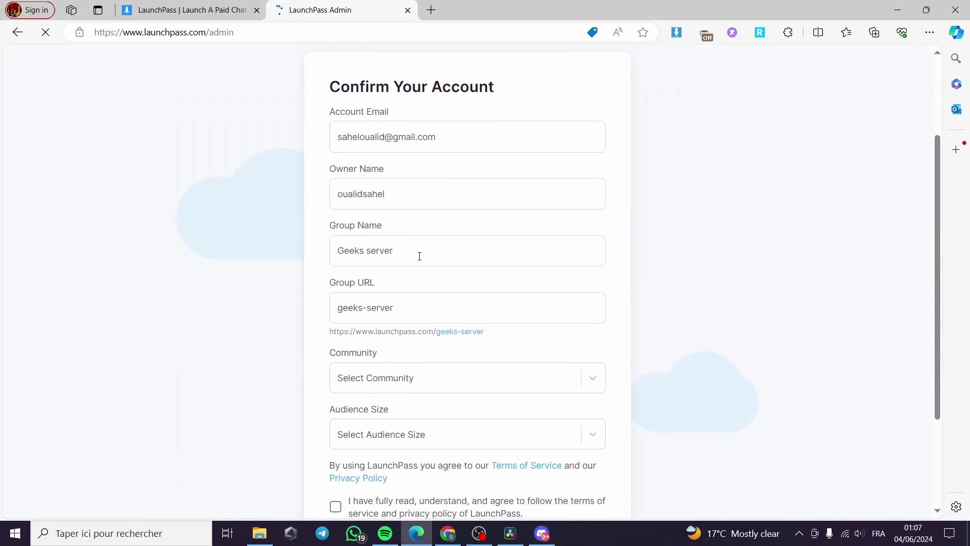
drag(485, 145, 311, 148)
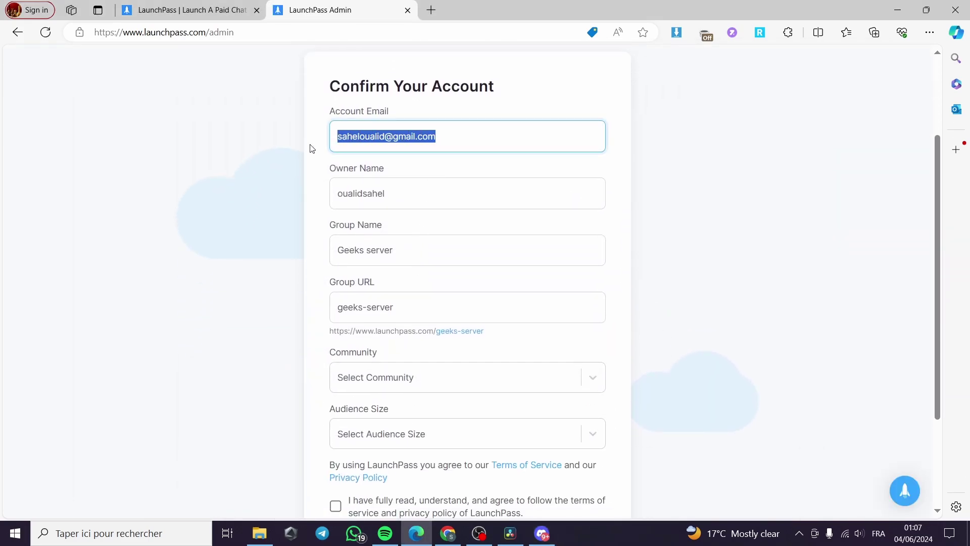
key(BackSpace)
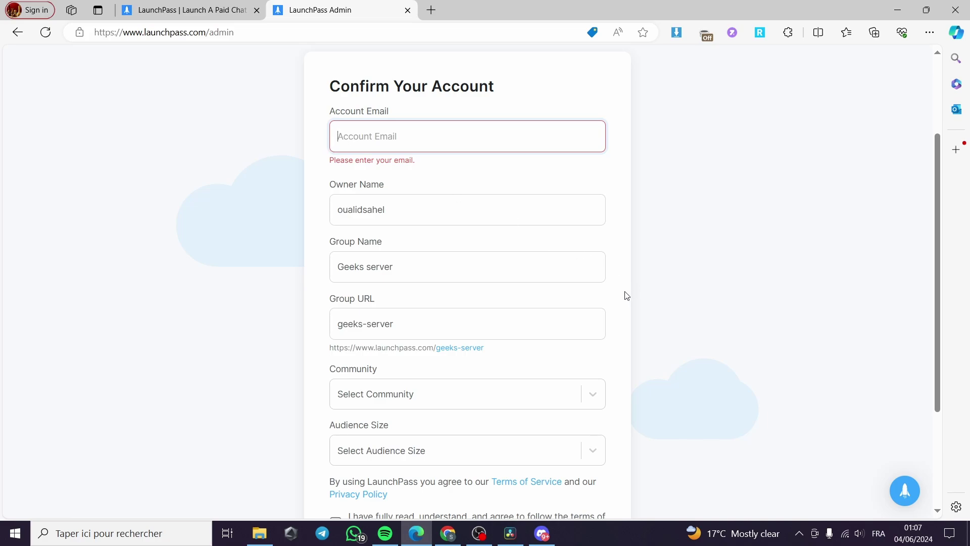
drag(513, 215, 301, 217)
key(BackSpace)
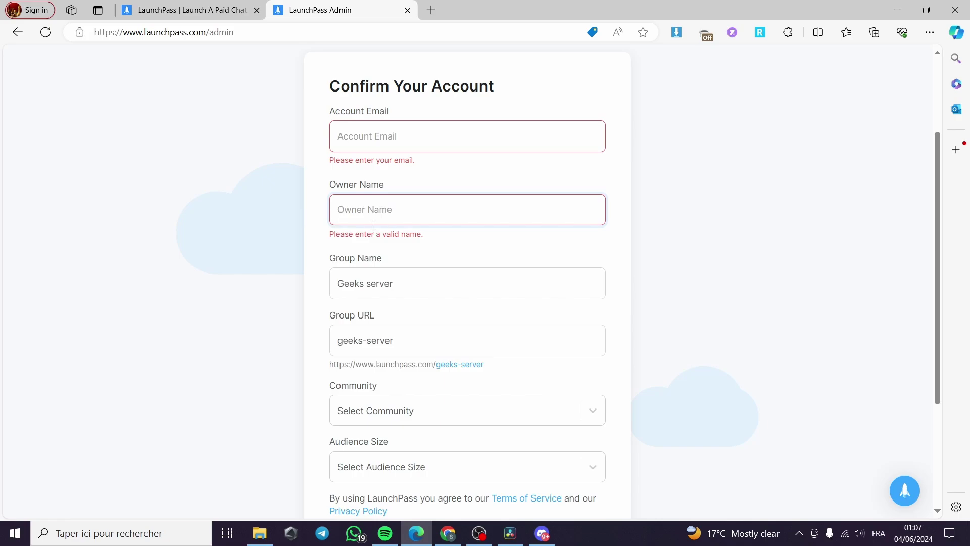
scroll(499, 340, down, 1)
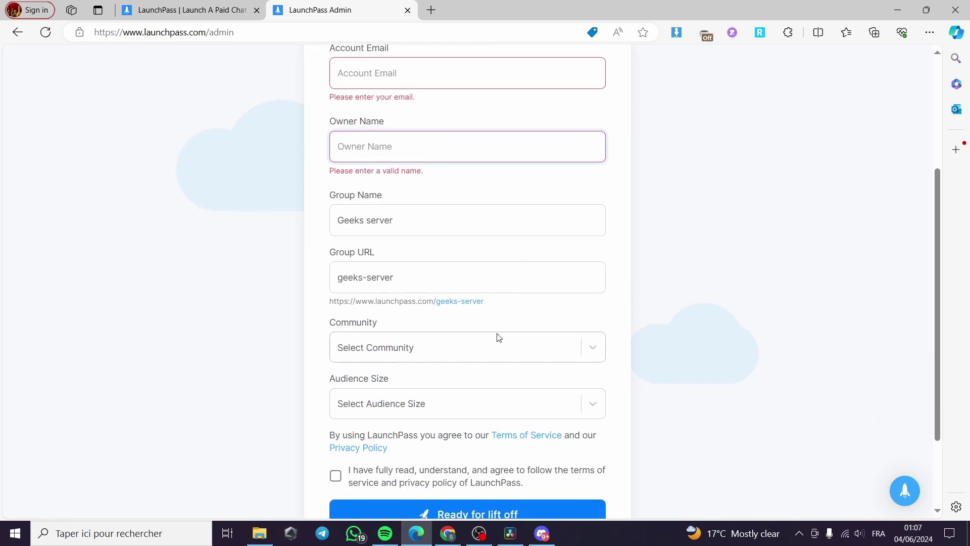
scroll(499, 338, up, 2)
click(378, 200)
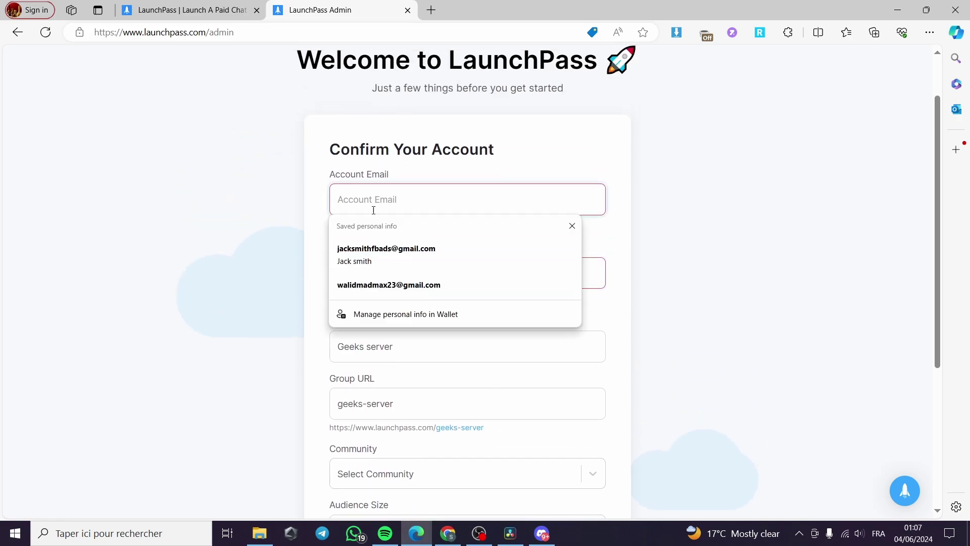
click(372, 254)
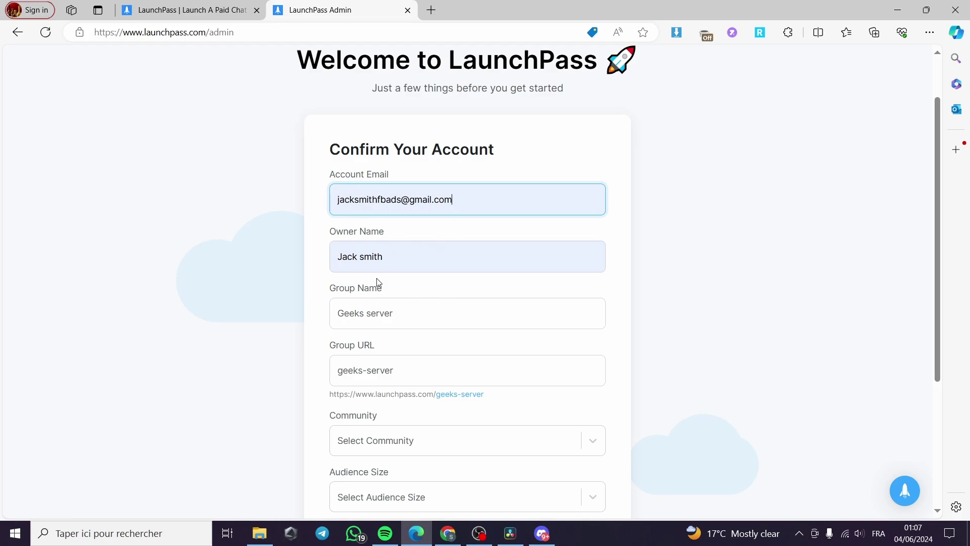
Step: Choose Gaming community and 0 - 100 audience, accept the terms, and submit
scroll(396, 258, down, 1)
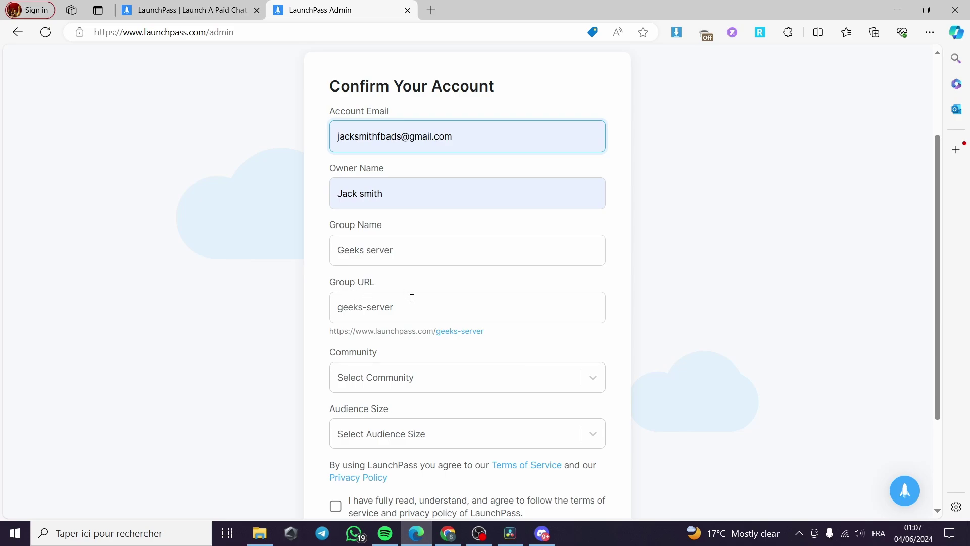
scroll(412, 298, down, 2)
click(601, 252)
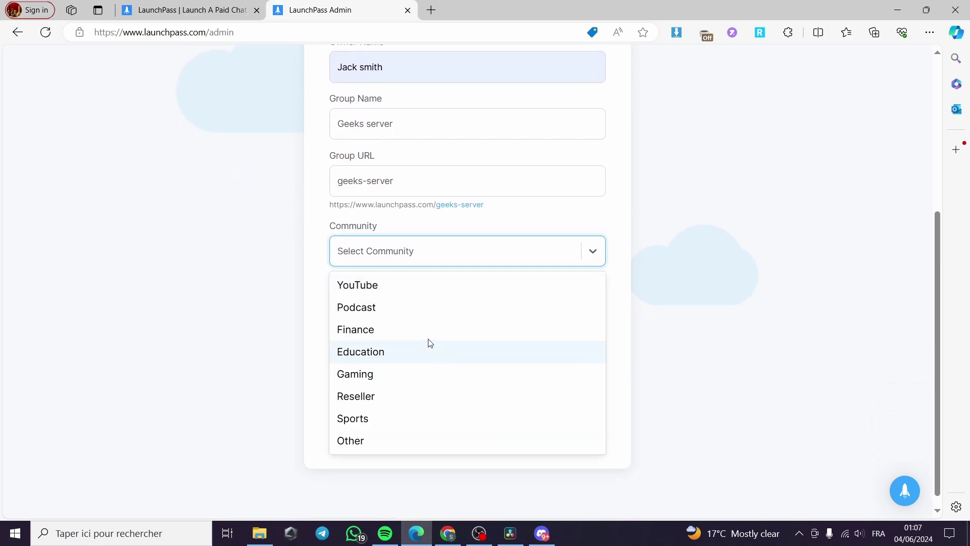
click(388, 375)
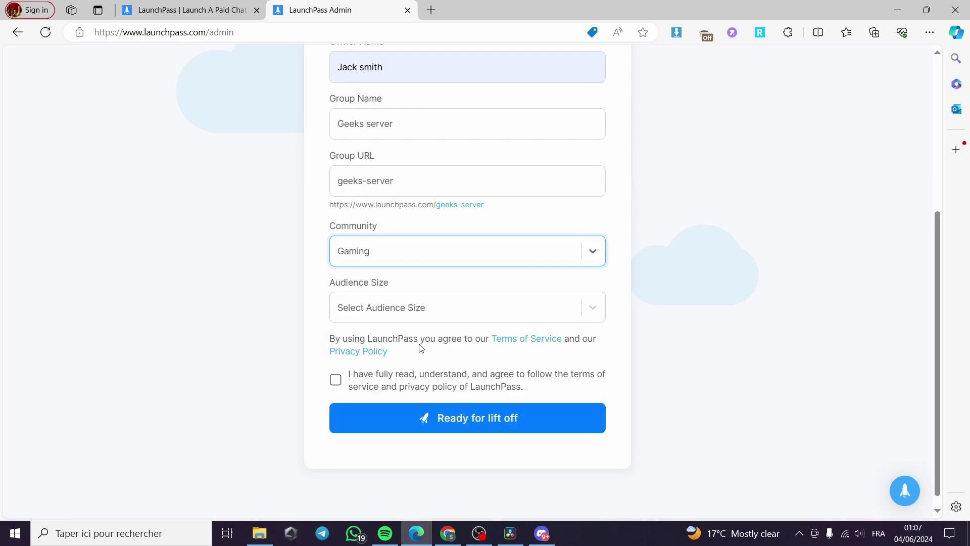
click(579, 305)
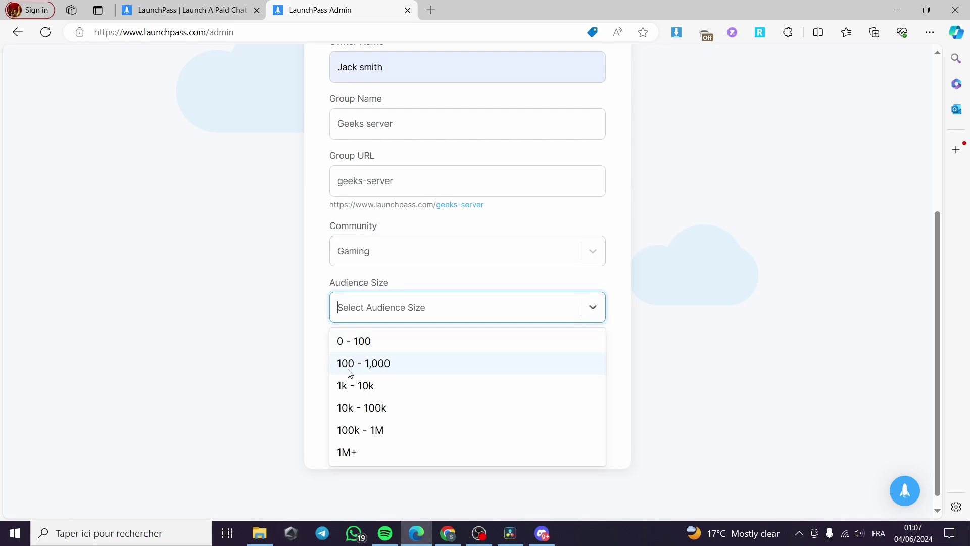
click(365, 345)
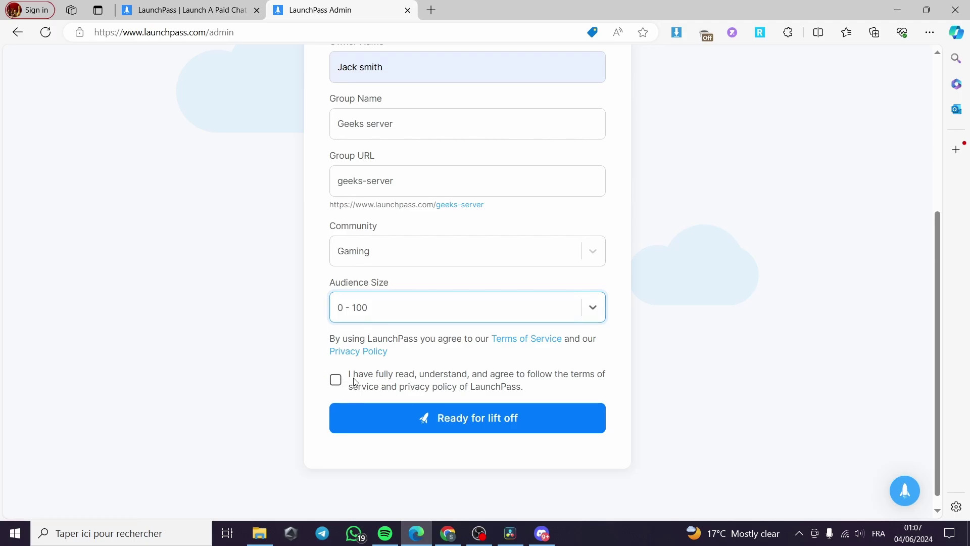
click(336, 381)
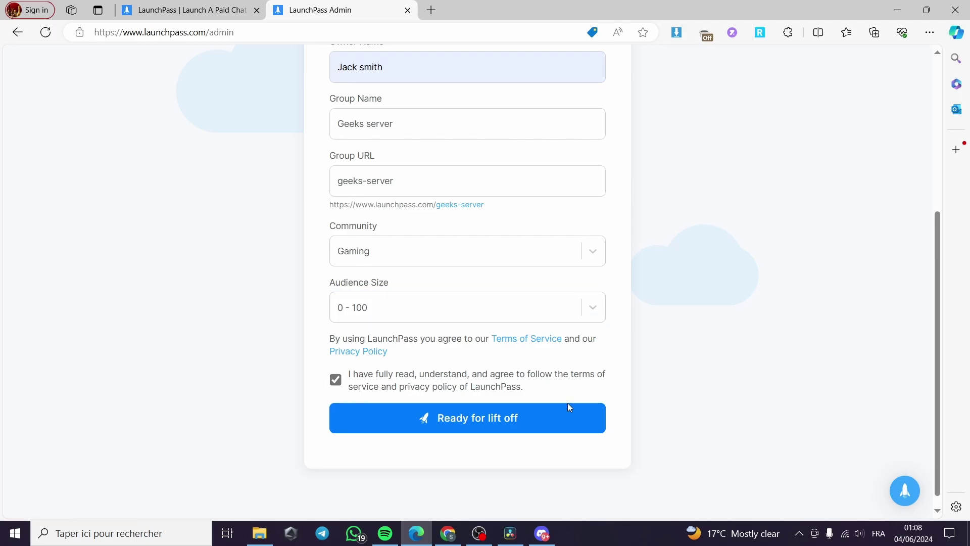
click(497, 407)
scroll(511, 358, down, 3)
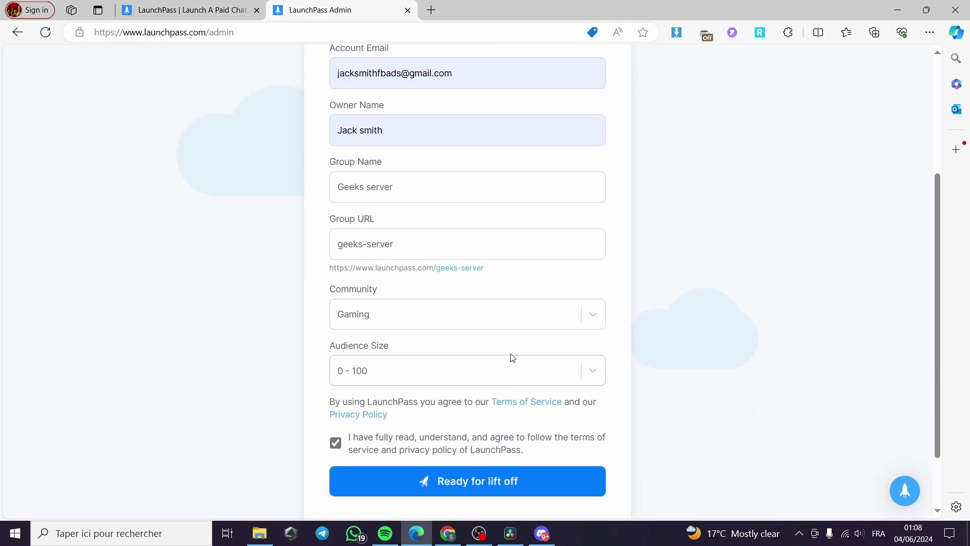
click(452, 489)
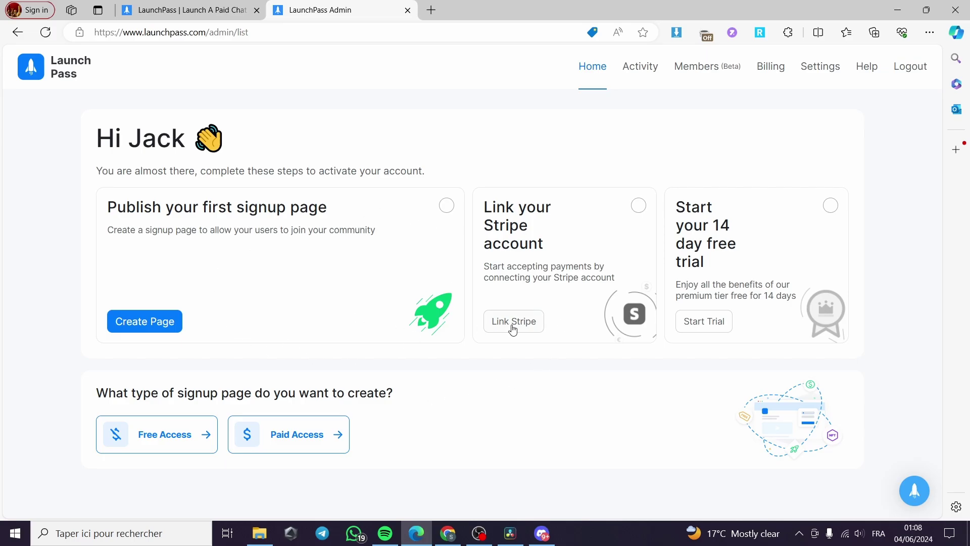
Step: Start the first signup page using Create Page on the LaunchPass dashboard
click(149, 321)
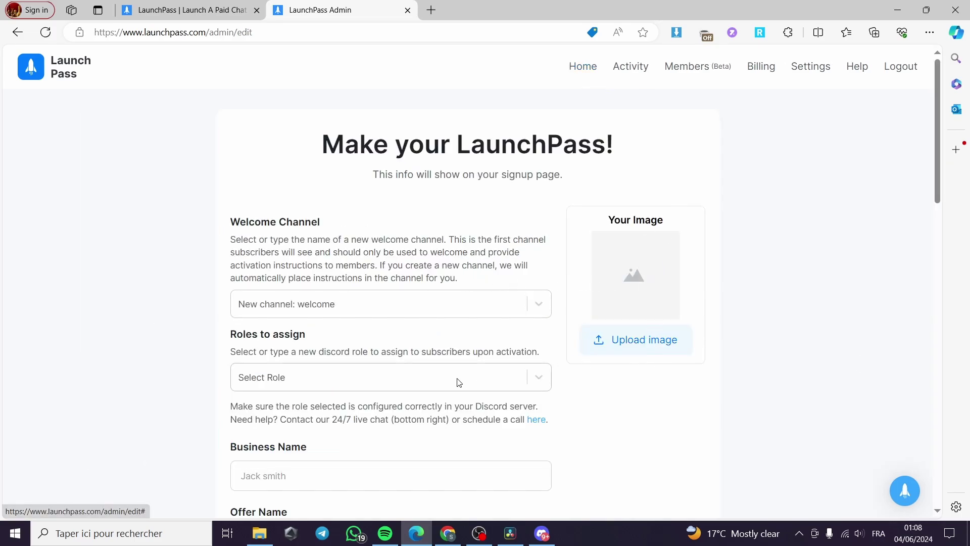
Step: Upload 'Untitled design (3)' from Downloads as the signup page image
click(636, 249)
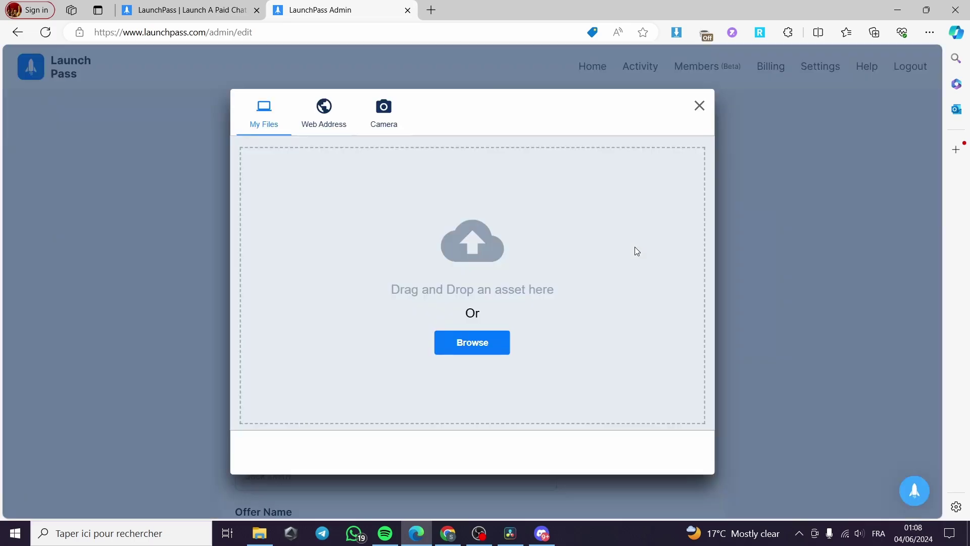
click(494, 353)
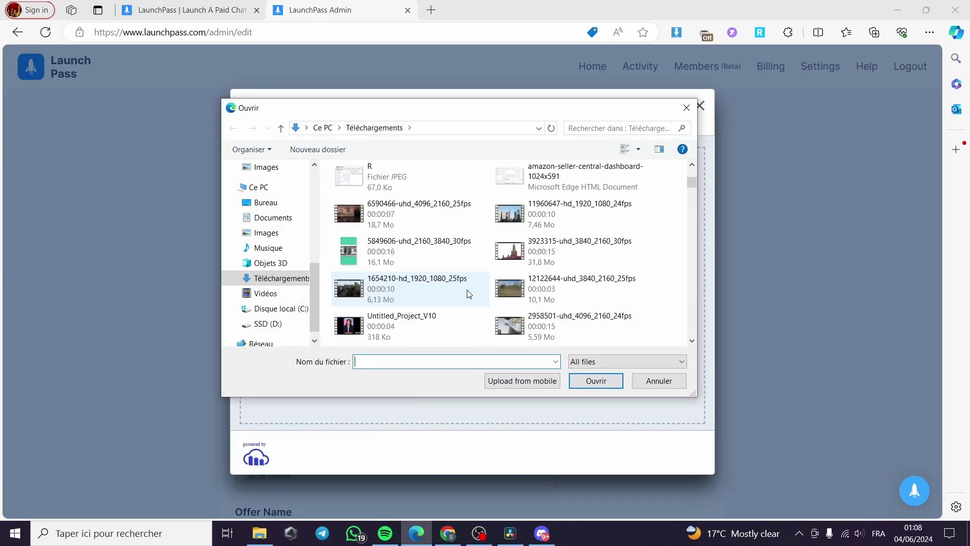
scroll(556, 298, down, 5)
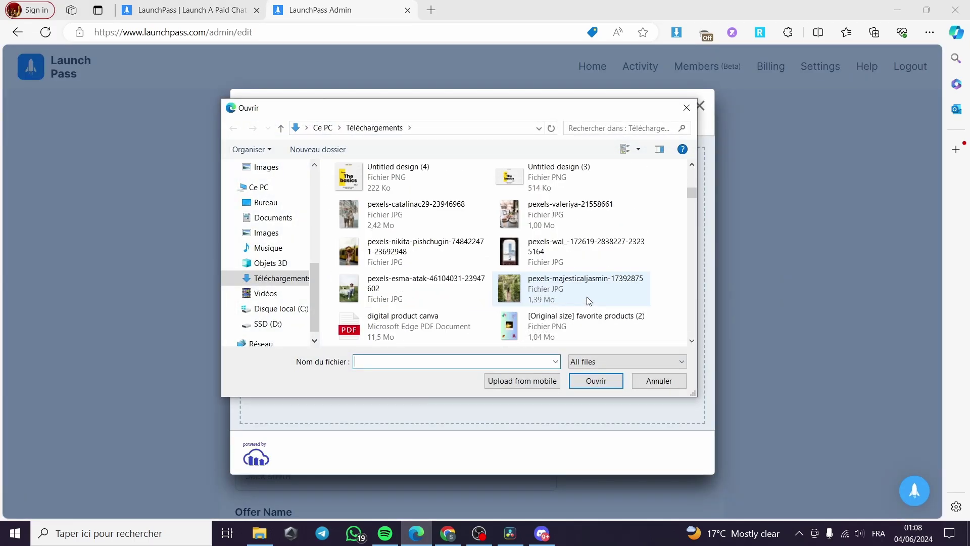
click(552, 177)
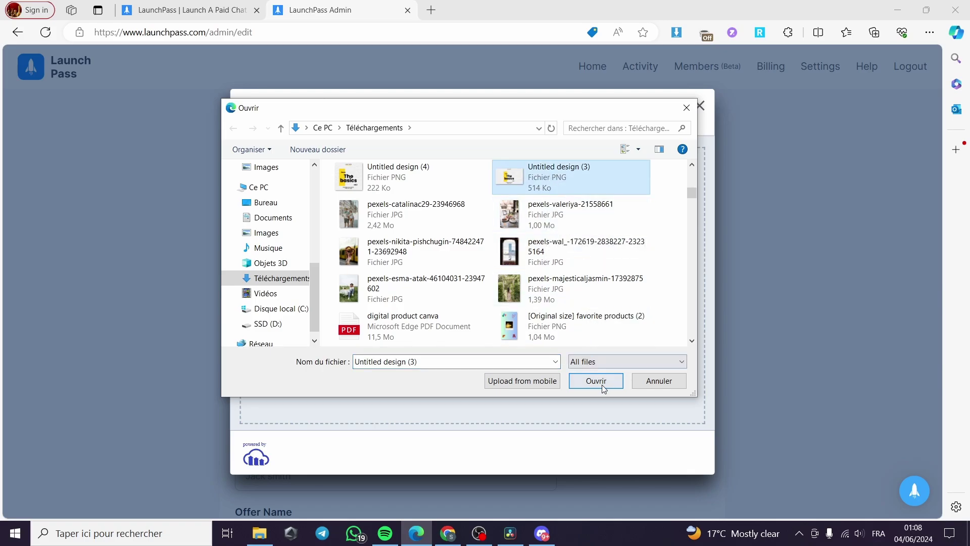
click(596, 380)
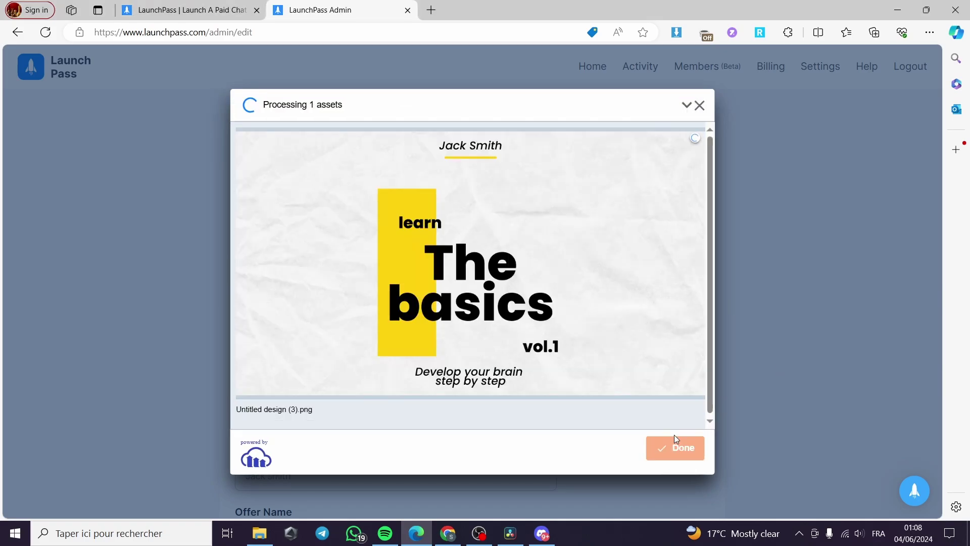
click(678, 449)
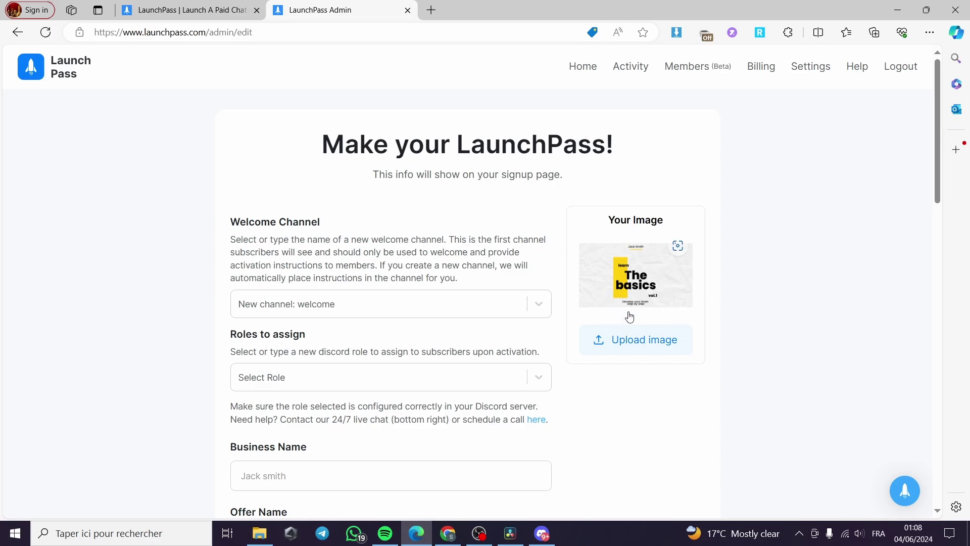
Step: Upload the Summer picture from Téléchargements as the signup page's image
click(622, 342)
click(470, 343)
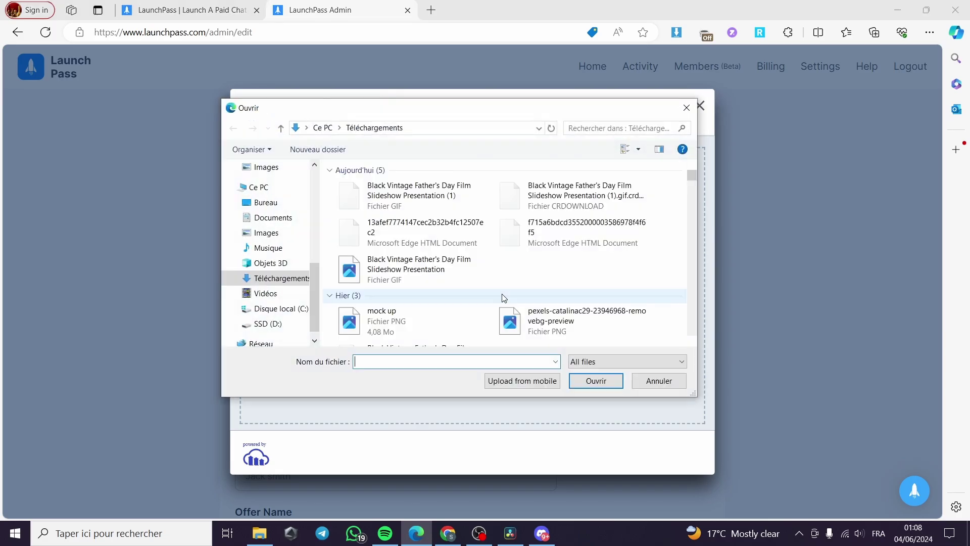
scroll(505, 283, down, 10)
scroll(521, 287, up, 3)
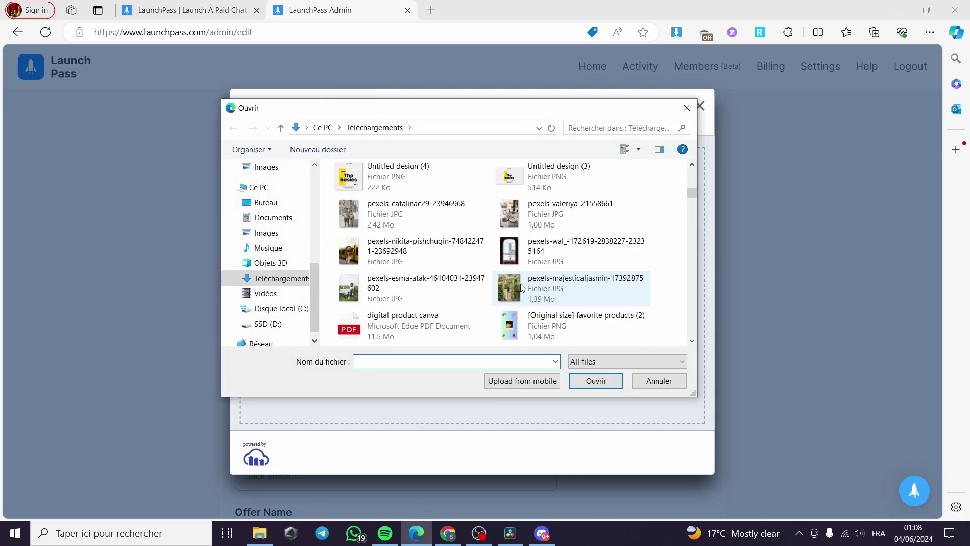
scroll(525, 289, down, 10)
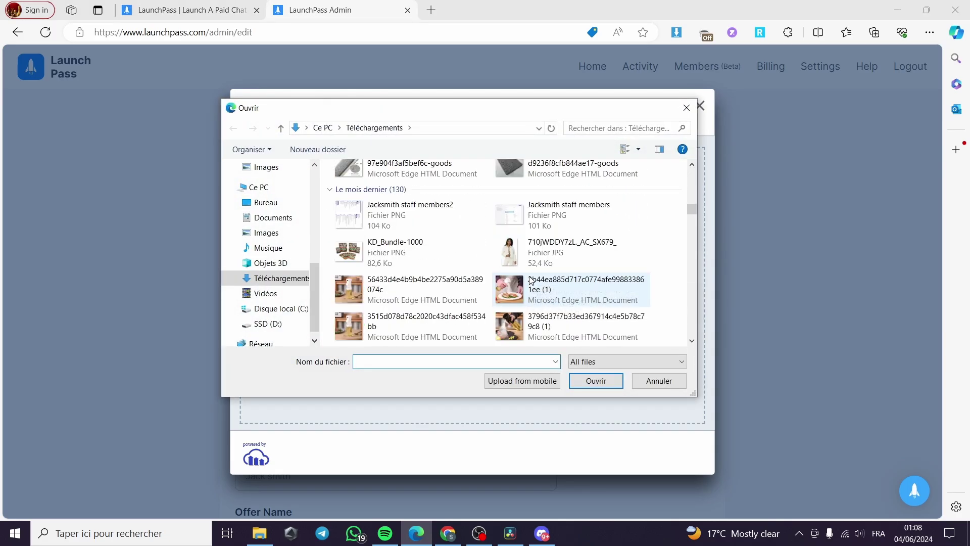
scroll(532, 281, down, 5)
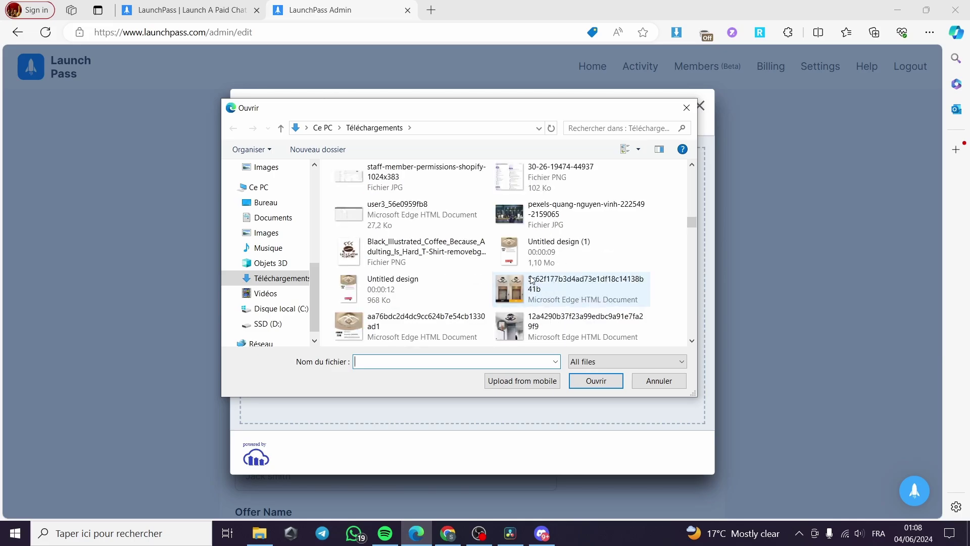
scroll(532, 281, down, 6)
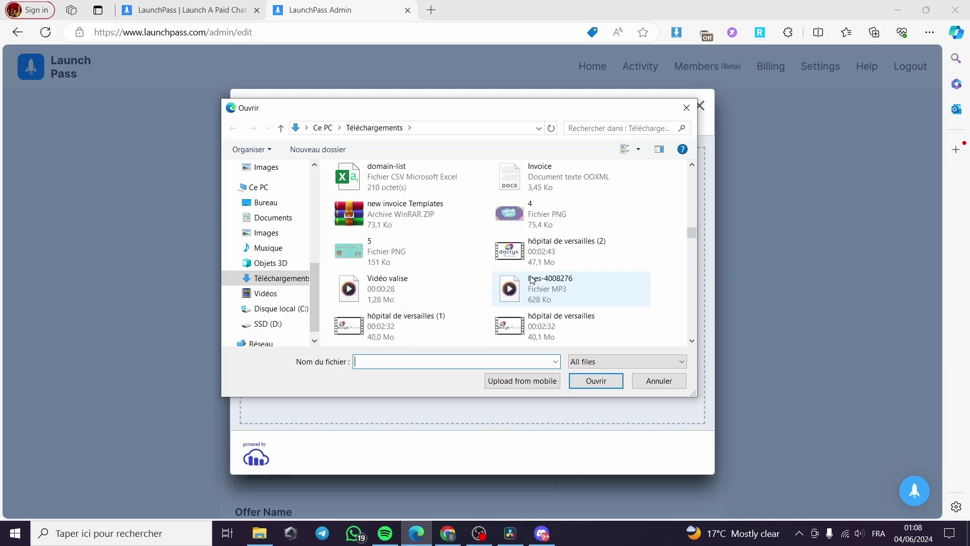
scroll(525, 281, down, 8)
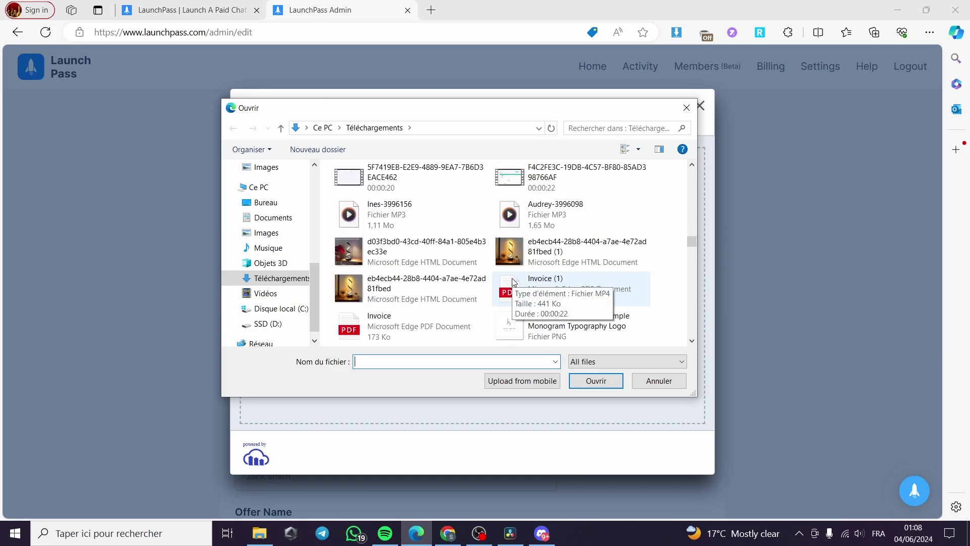
scroll(513, 283, down, 7)
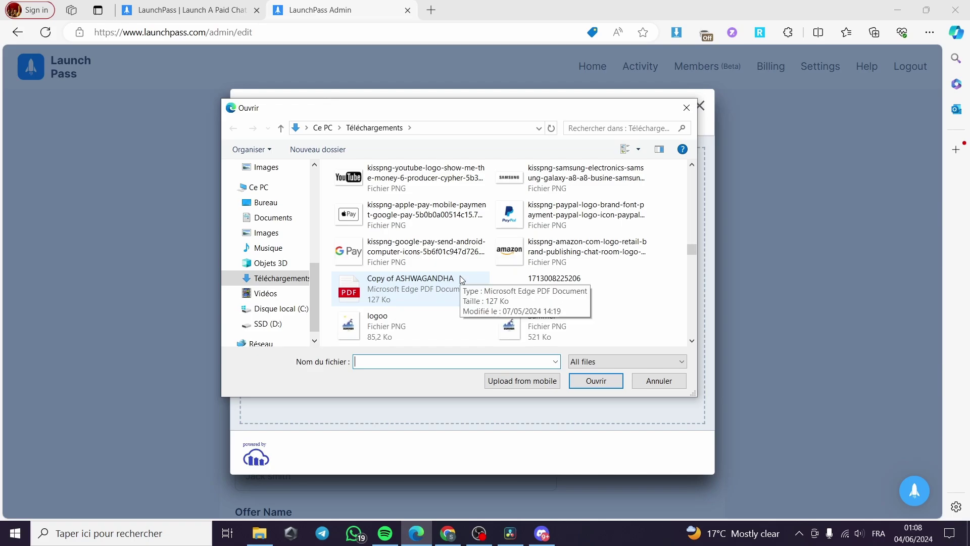
double_click(524, 222)
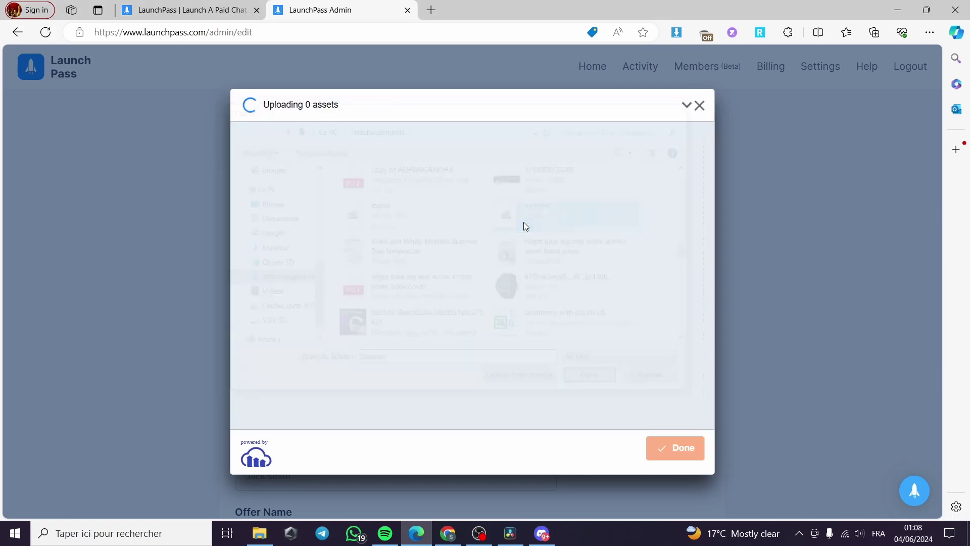
click(682, 450)
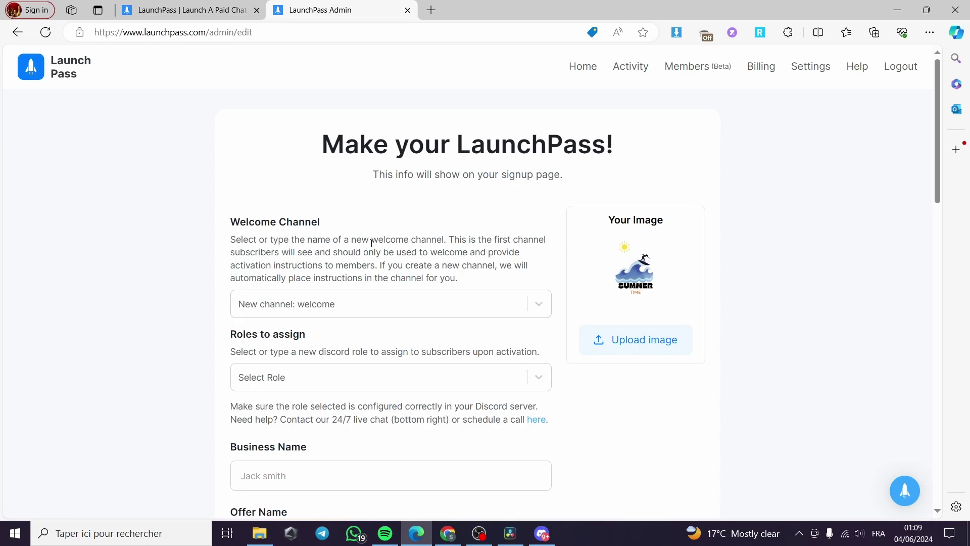
Step: Set the signup page's Welcome Channel to general
click(309, 307)
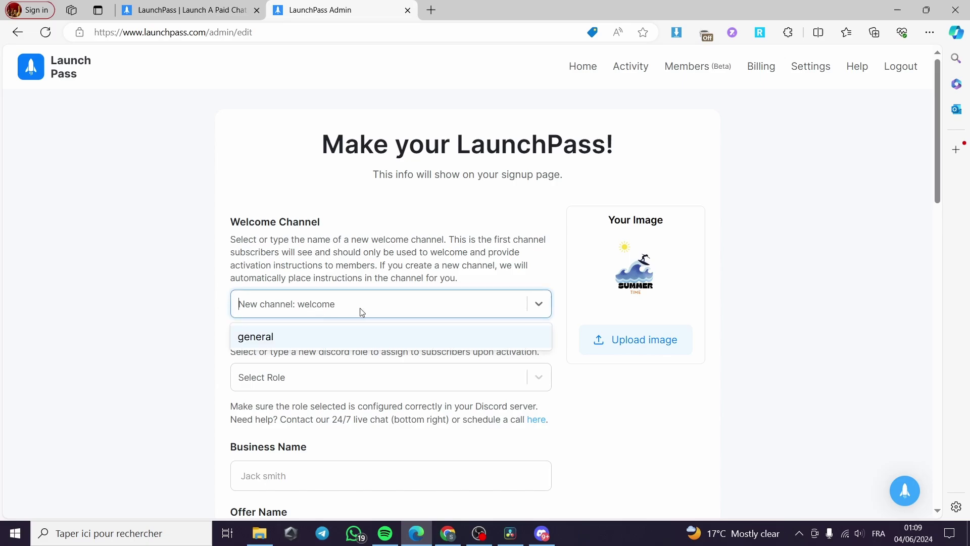
click(261, 344)
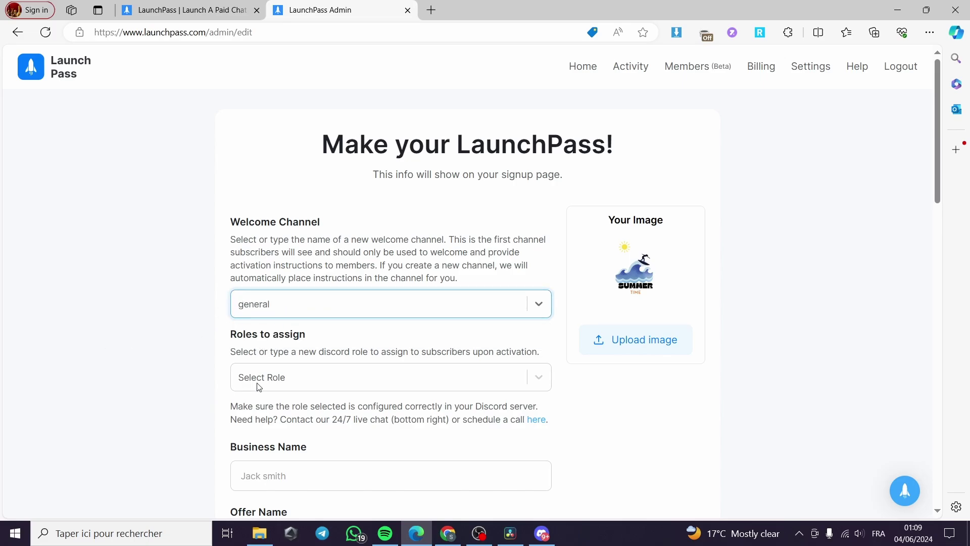
scroll(259, 387, down, 1)
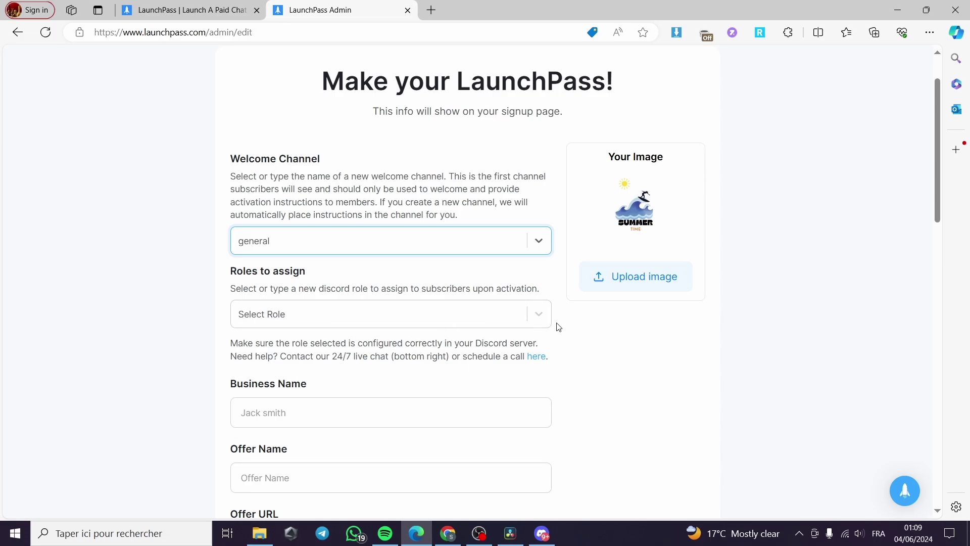
Step: Start typing a role name 'ad' in the Select Role box, then delete it
click(325, 320)
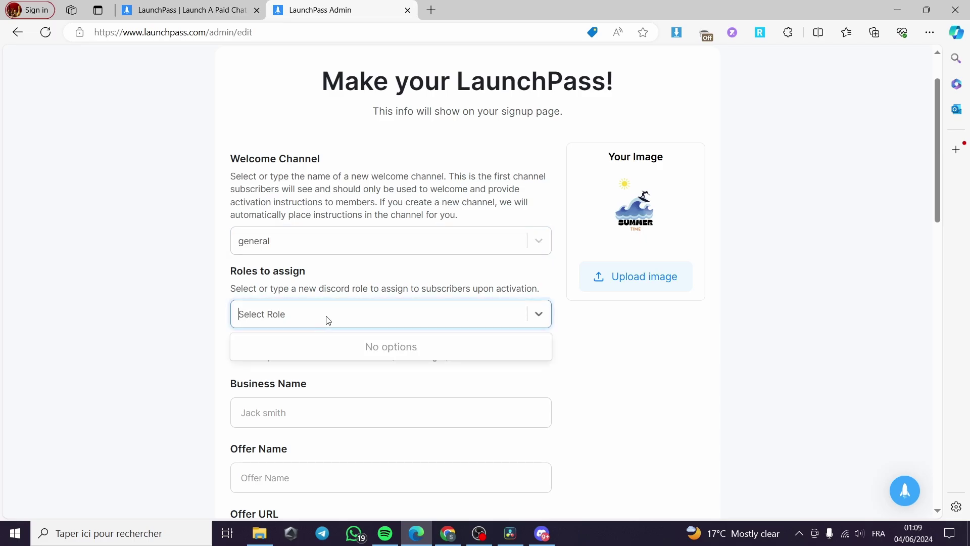
click(325, 320)
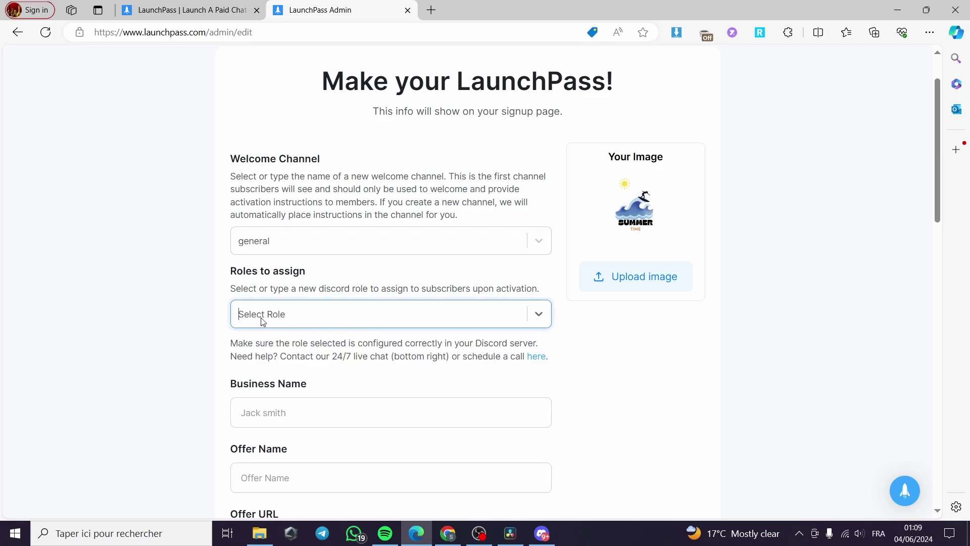
text(ad)
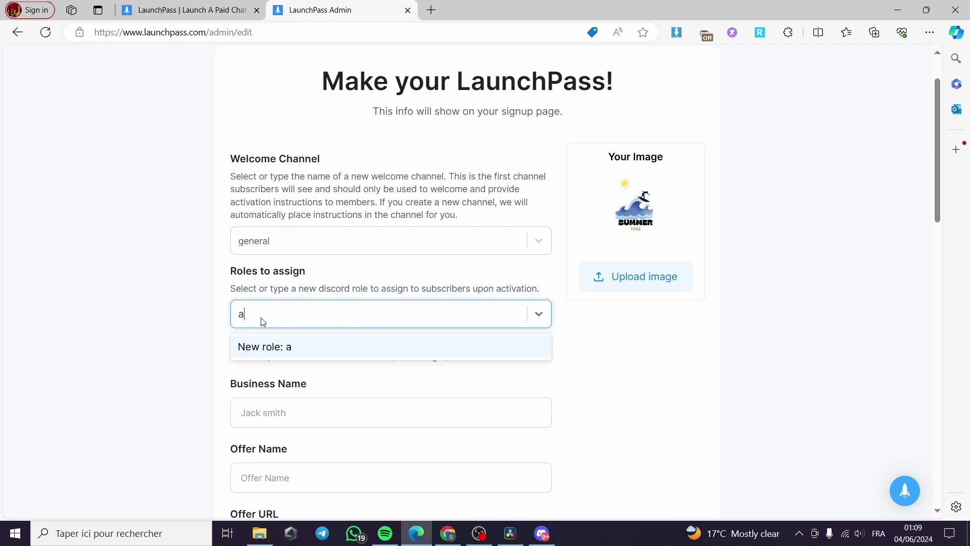
key(BackSpace)
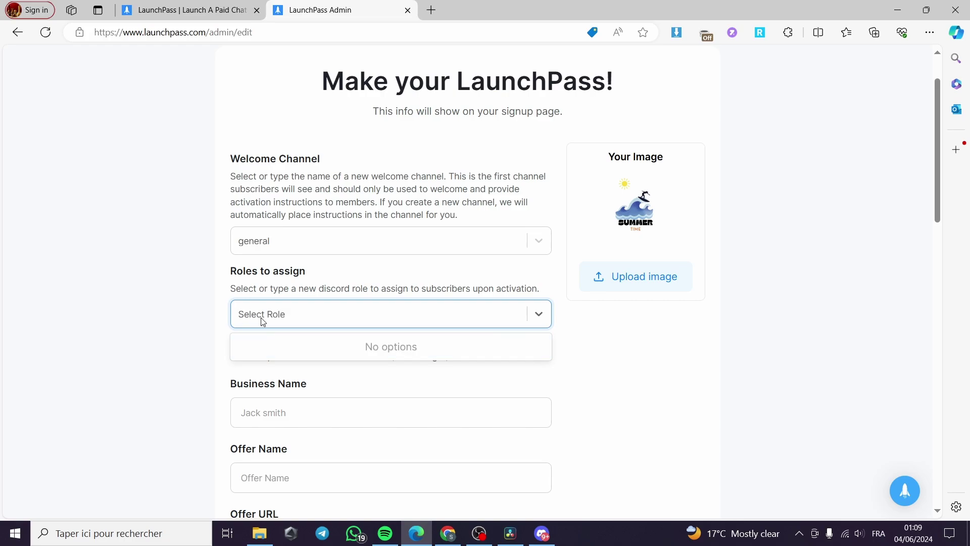